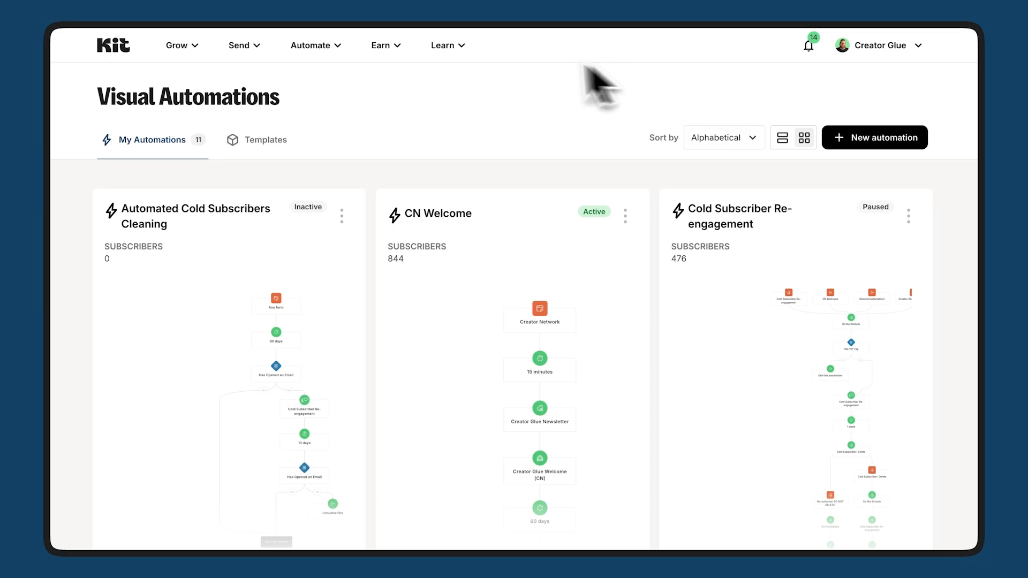
Step: Go to Sequences from the Send menu to reach the Creator Glue Welcome sequence
{"action": "left_click", "coordinate": [244, 45]}
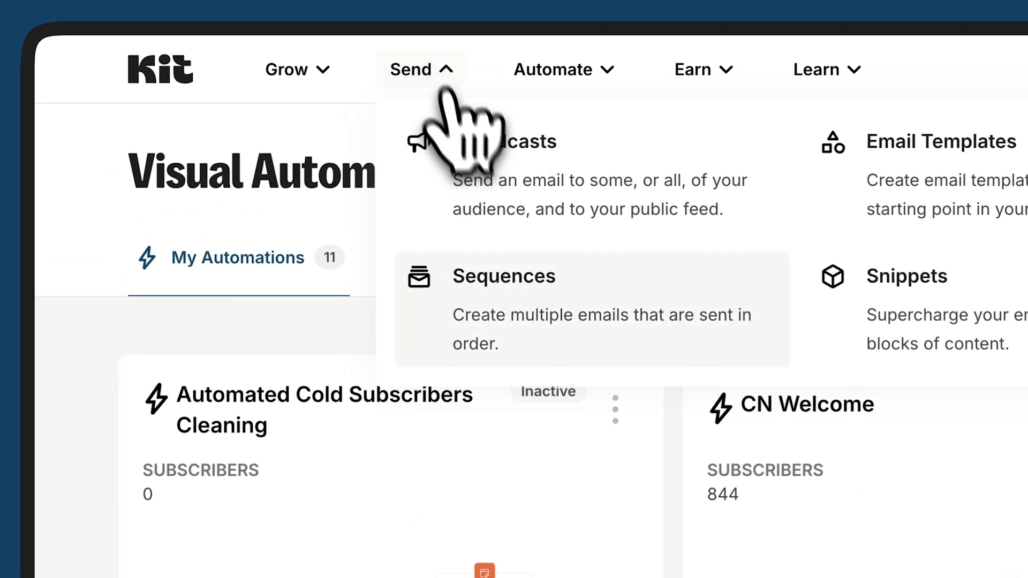
{"action": "left_click", "coordinate": [498, 309]}
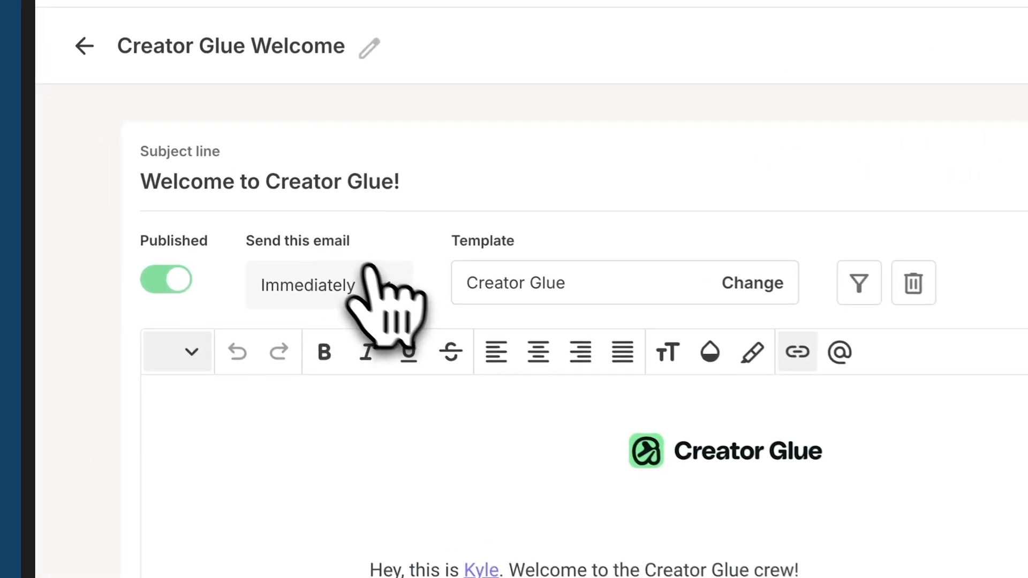
Step: Check the welcome email sends immediately and the Just checking in email after 21 days
{"action": "left_click", "coordinate": [394, 293]}
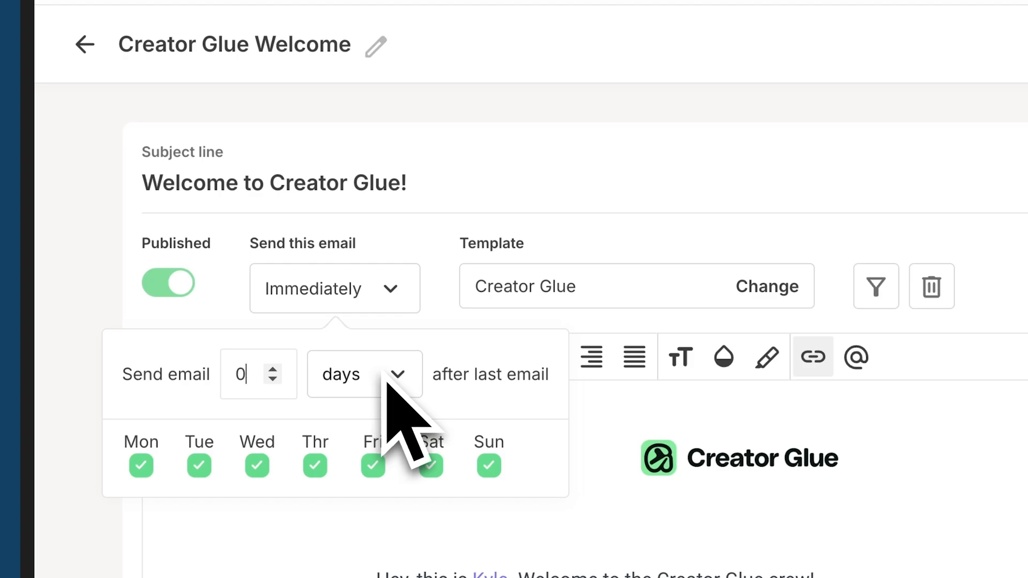
{"action": "left_click", "coordinate": [482, 313]}
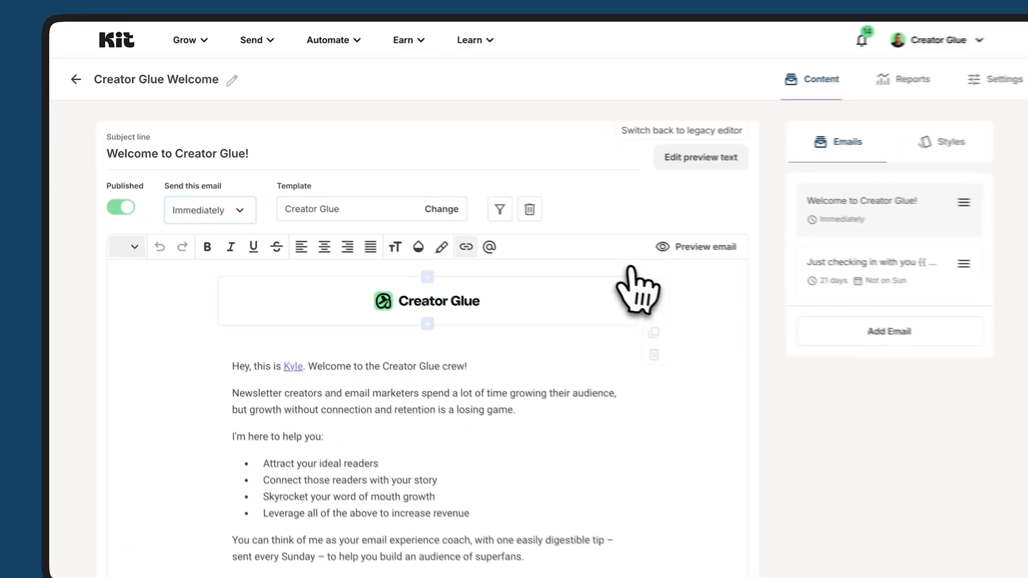
{"action": "left_click", "coordinate": [790, 265]}
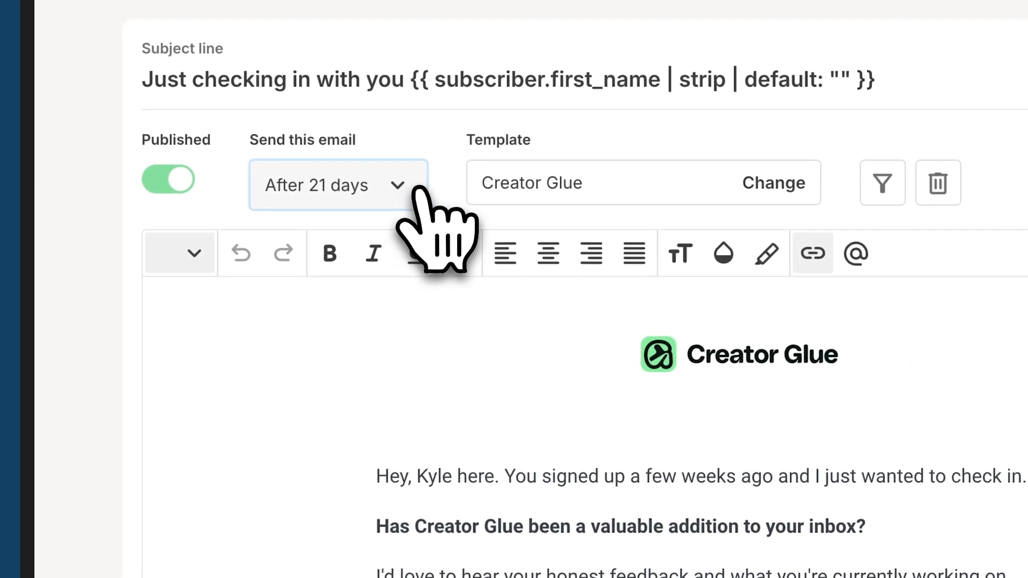
{"action": "left_click", "coordinate": [418, 193]}
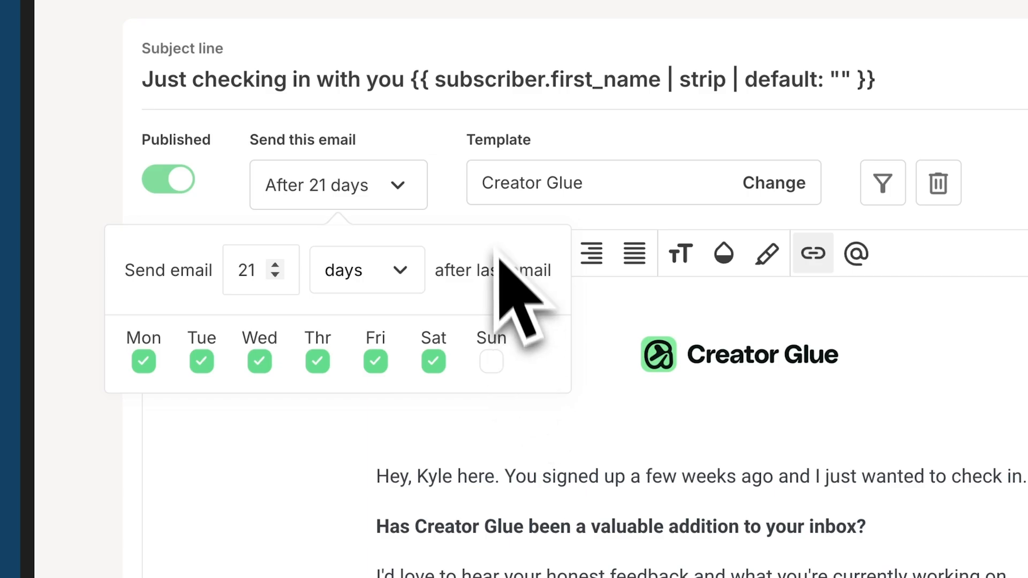
{"action": "left_click", "coordinate": [459, 85]}
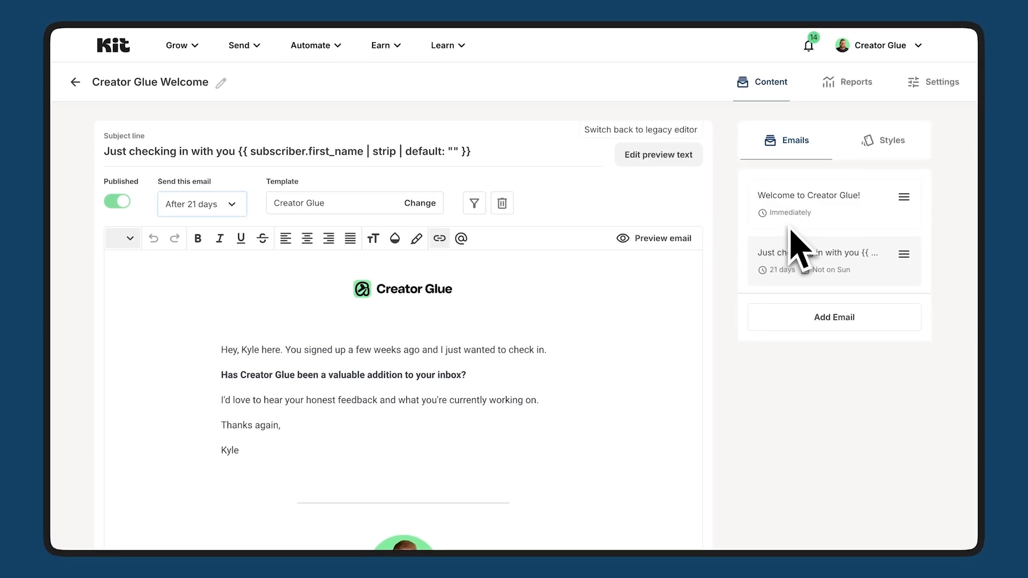
Step: Reopen the Welcome to Creator Glue! email and review its body text and signature block
{"action": "left_click", "coordinate": [795, 213]}
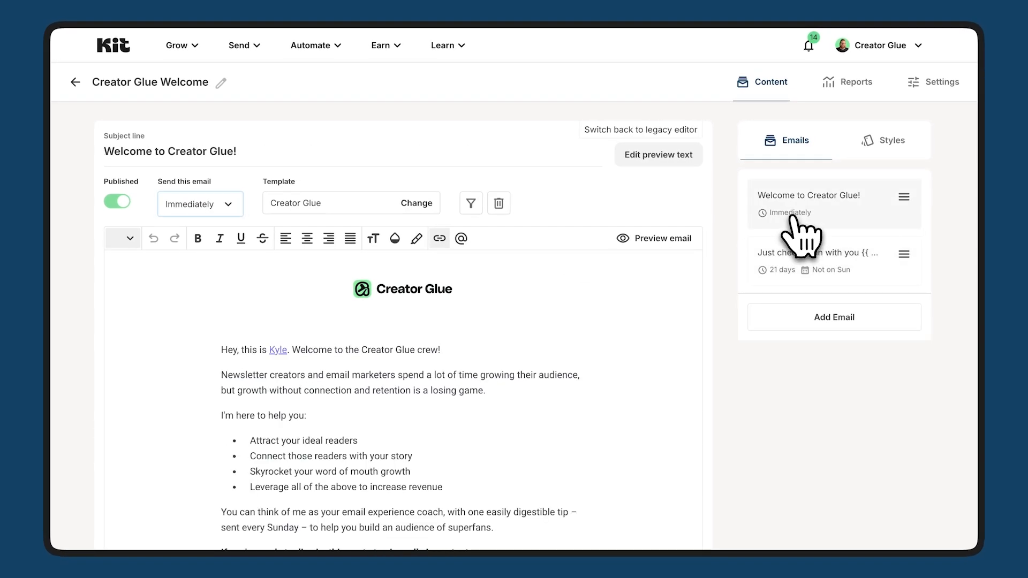
{"action": "left_click", "coordinate": [458, 358]}
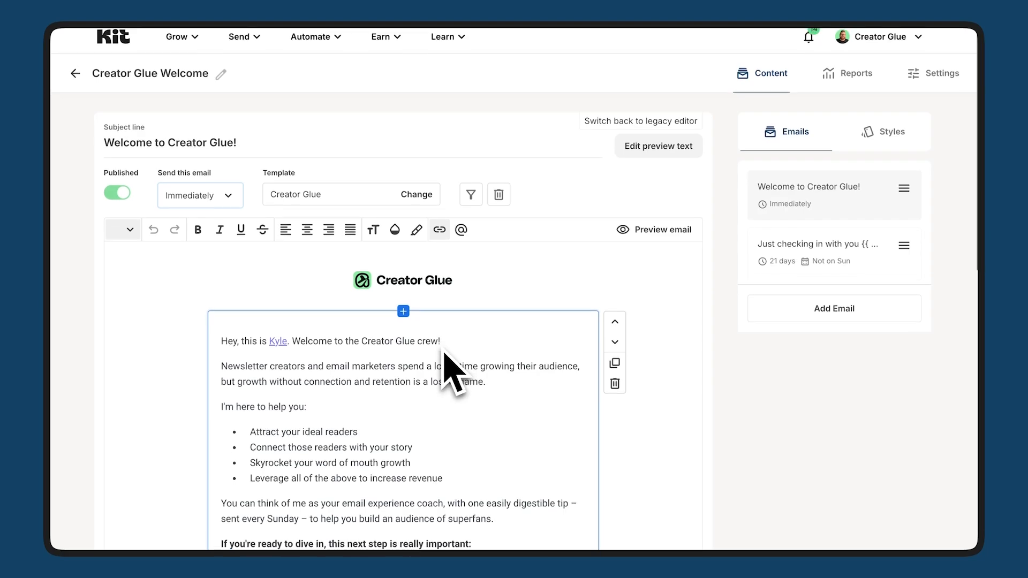
{"action": "scroll", "coordinate": [454, 374], "scroll_direction": "down", "scroll_amount": 1}
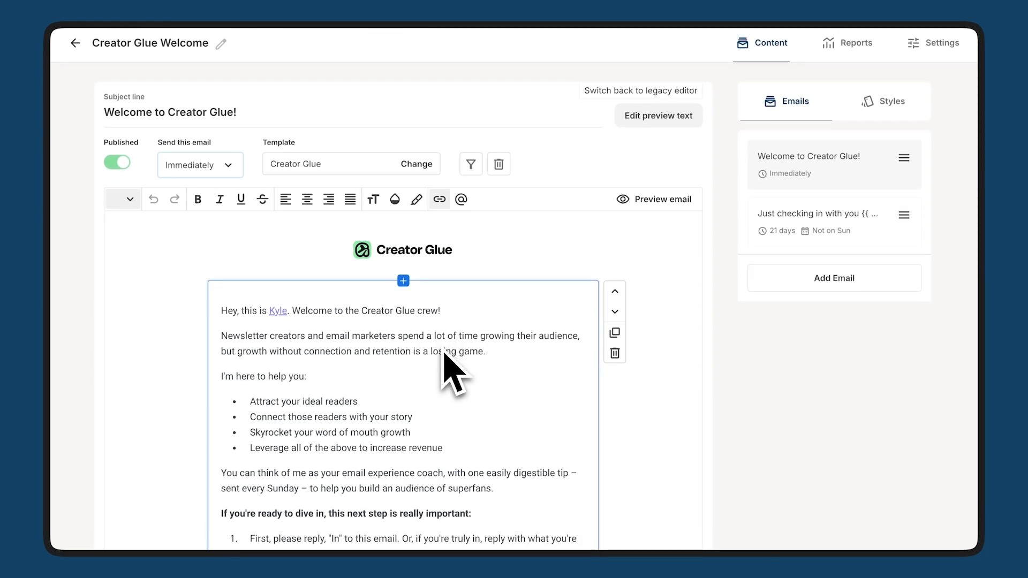
{"action": "scroll", "coordinate": [443, 354], "scroll_direction": "down", "scroll_amount": 3}
{"action": "scroll", "coordinate": [443, 354], "scroll_direction": "down", "scroll_amount": 3}
{"action": "scroll", "coordinate": [443, 354], "scroll_direction": "down", "scroll_amount": 3}
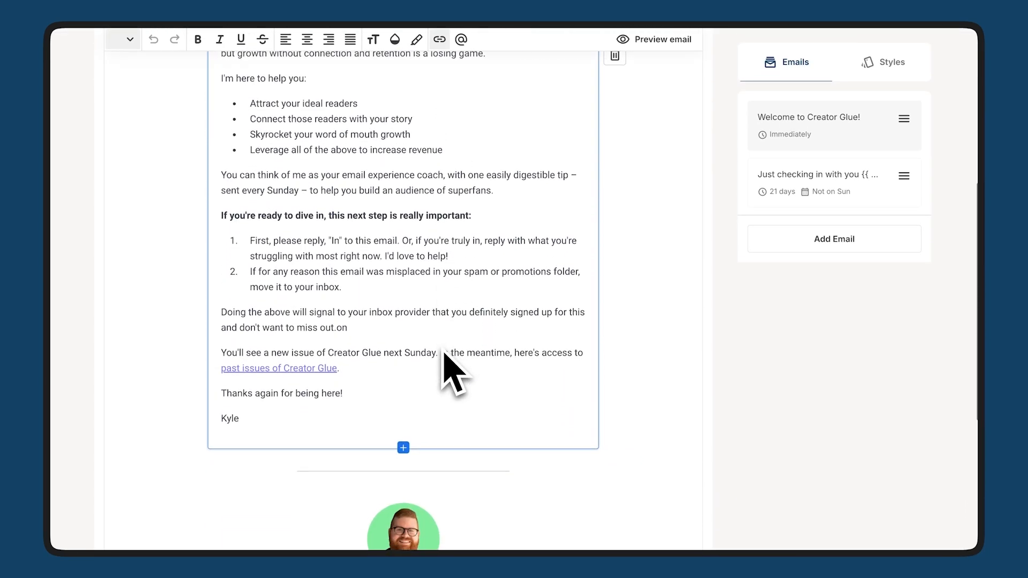
{"action": "scroll", "coordinate": [444, 353], "scroll_direction": "down", "scroll_amount": 2}
{"action": "scroll", "coordinate": [443, 353], "scroll_direction": "down", "scroll_amount": 3}
{"action": "left_click", "coordinate": [449, 365]}
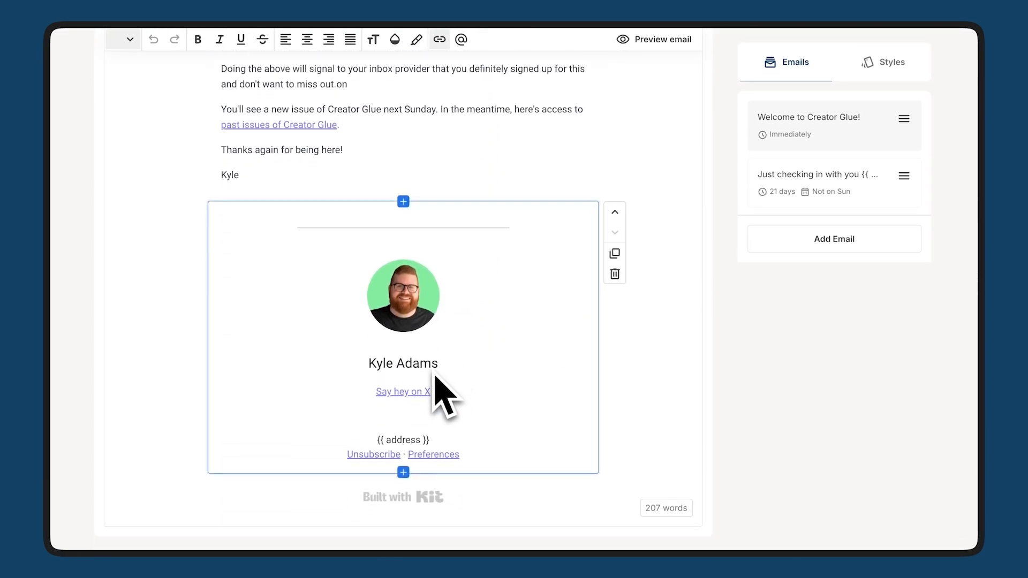
{"action": "scroll", "coordinate": [444, 386], "scroll_direction": "up", "scroll_amount": 3}
{"action": "scroll", "coordinate": [443, 377], "scroll_direction": "up", "scroll_amount": 5}
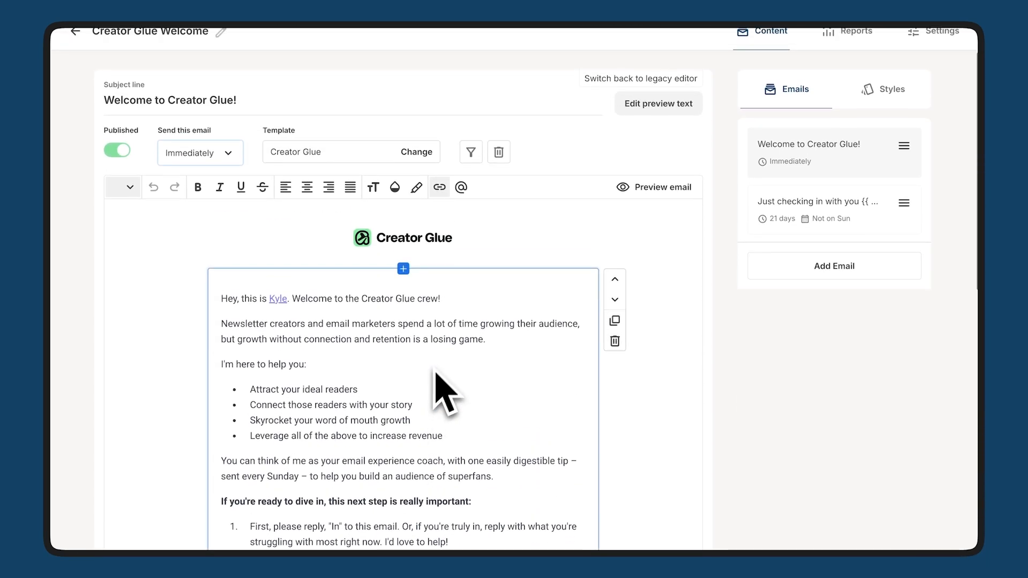
{"action": "scroll", "coordinate": [450, 369], "scroll_direction": "up", "scroll_amount": 4}
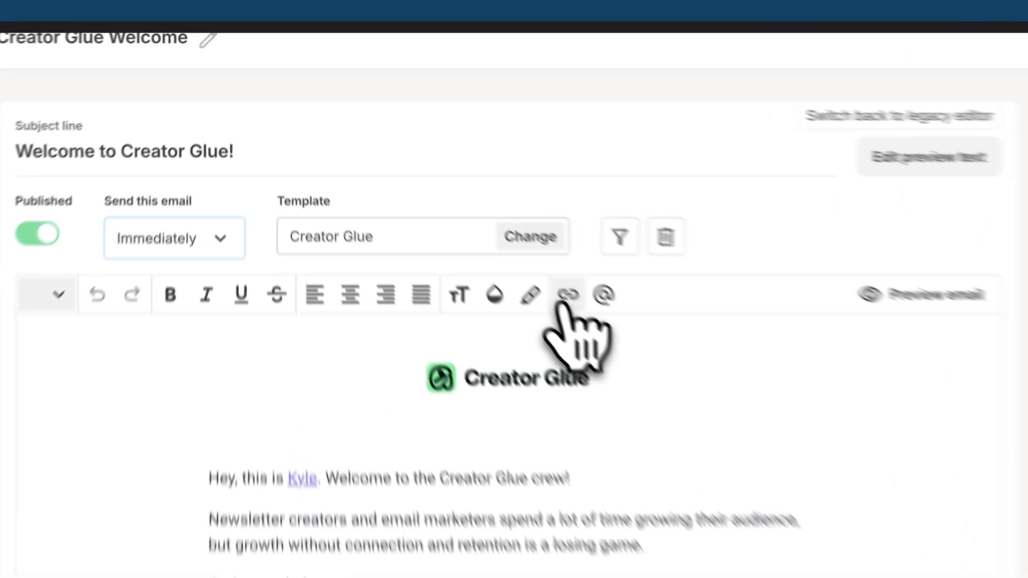
{"action": "left_click", "coordinate": [394, 289]}
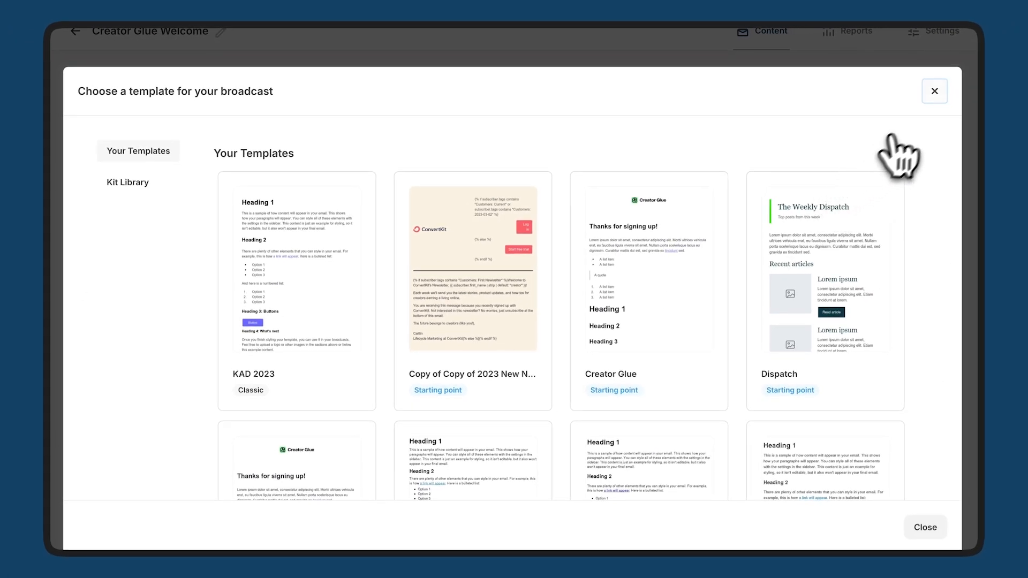
{"action": "left_click", "coordinate": [940, 91]}
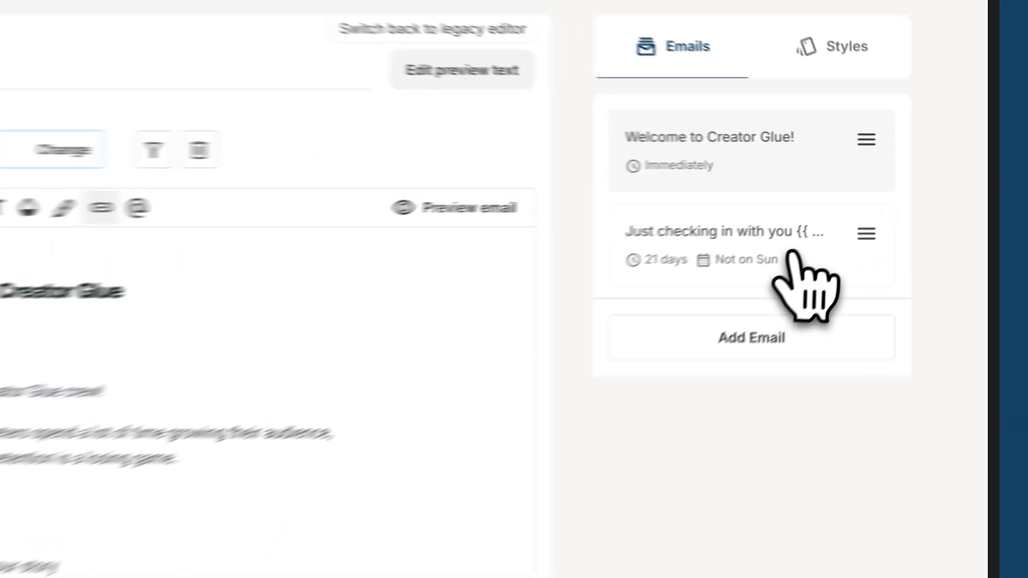
{"action": "left_click_drag", "start_coordinate": [845, 251], "coordinate": [848, 145]}
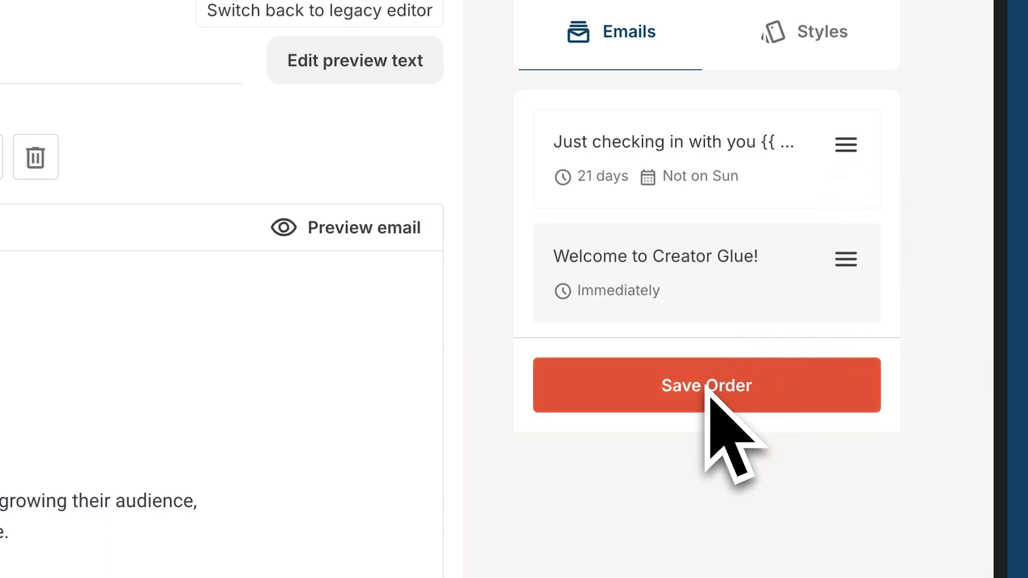
{"action": "left_click", "coordinate": [707, 396]}
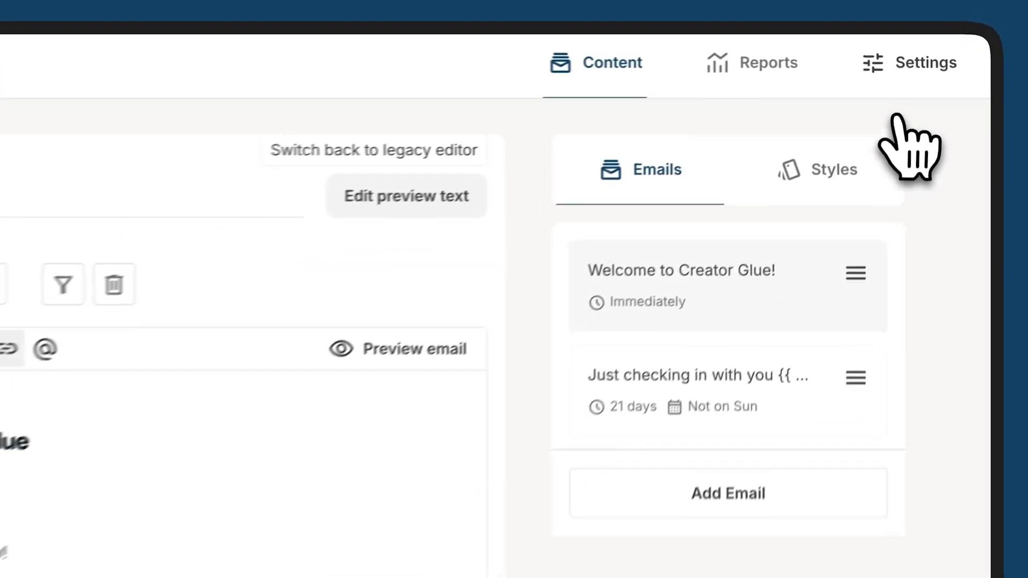
Step: Review the sequence Settings: sender, KAD 2023 template, every-day 11am schedule
{"action": "left_click", "coordinate": [924, 63]}
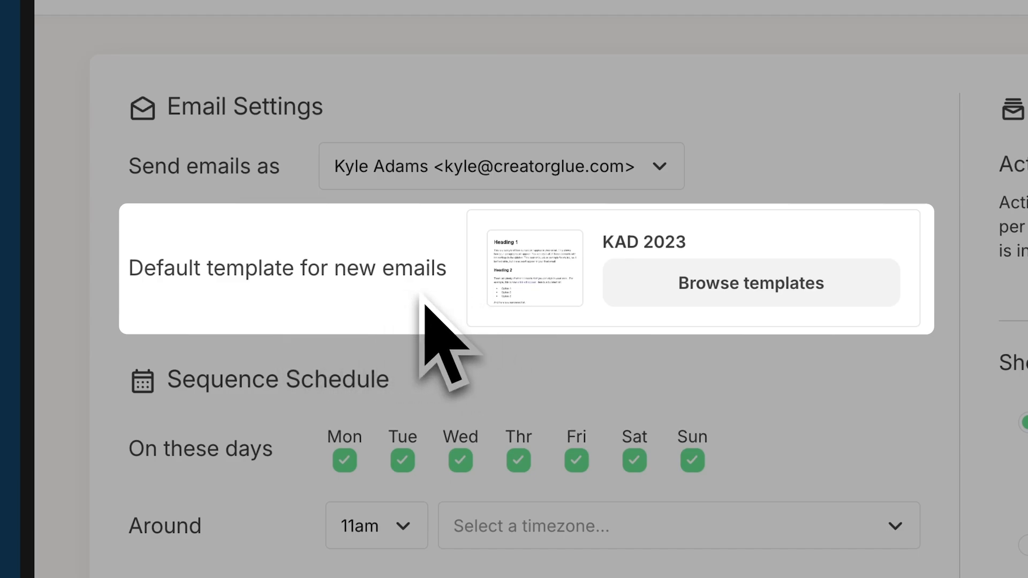
{"action": "scroll", "coordinate": [401, 322], "scroll_direction": "down", "scroll_amount": 3}
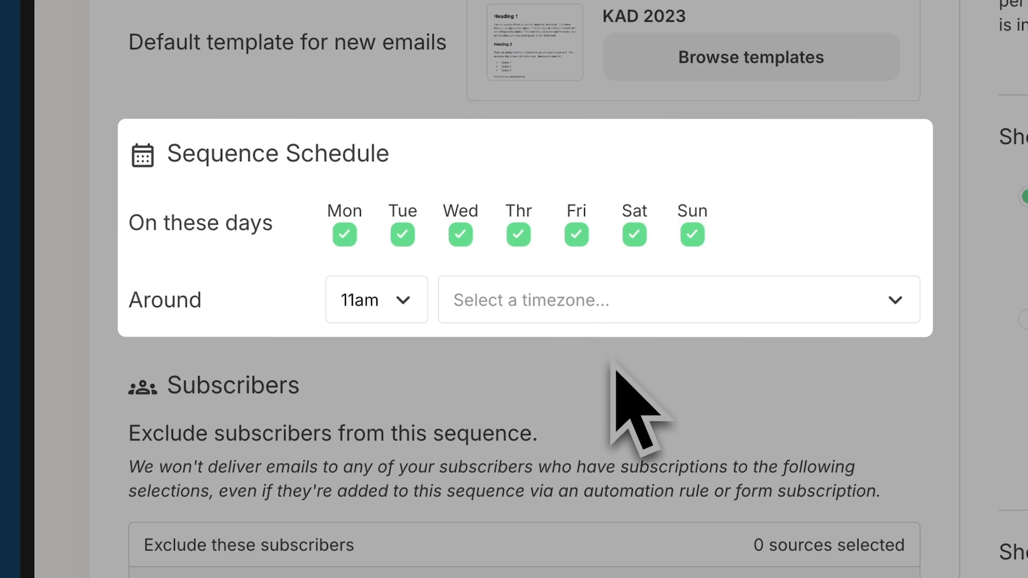
{"action": "scroll", "coordinate": [610, 361], "scroll_direction": "down", "scroll_amount": 2}
{"action": "scroll", "coordinate": [610, 361], "scroll_direction": "down", "scroll_amount": 3}
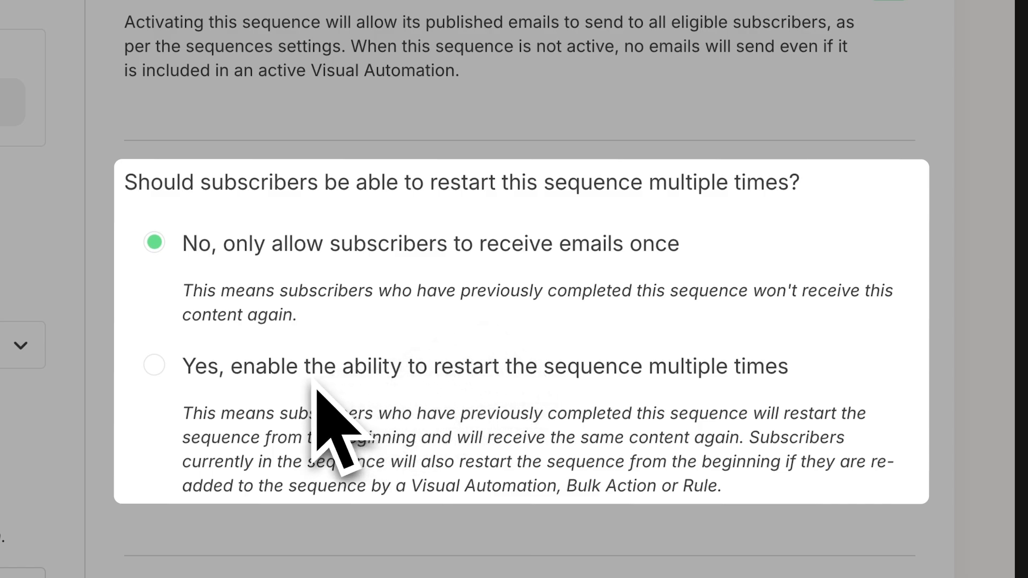
{"action": "scroll", "coordinate": [315, 390], "scroll_direction": "down", "scroll_amount": 5}
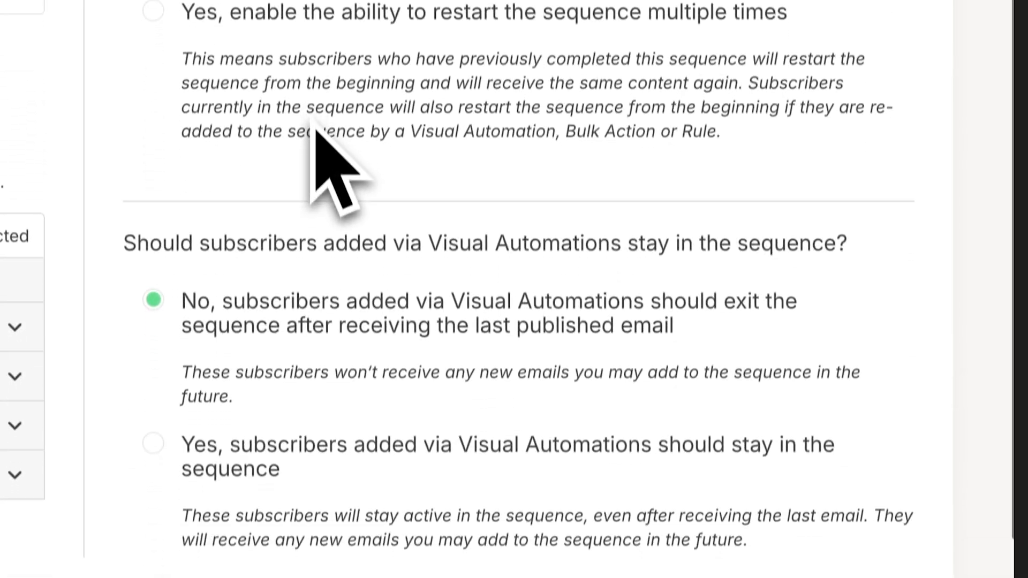
{"action": "scroll", "coordinate": [315, 241], "scroll_direction": "down", "scroll_amount": 3}
{"action": "scroll", "coordinate": [315, 105], "scroll_direction": "down", "scroll_amount": 1}
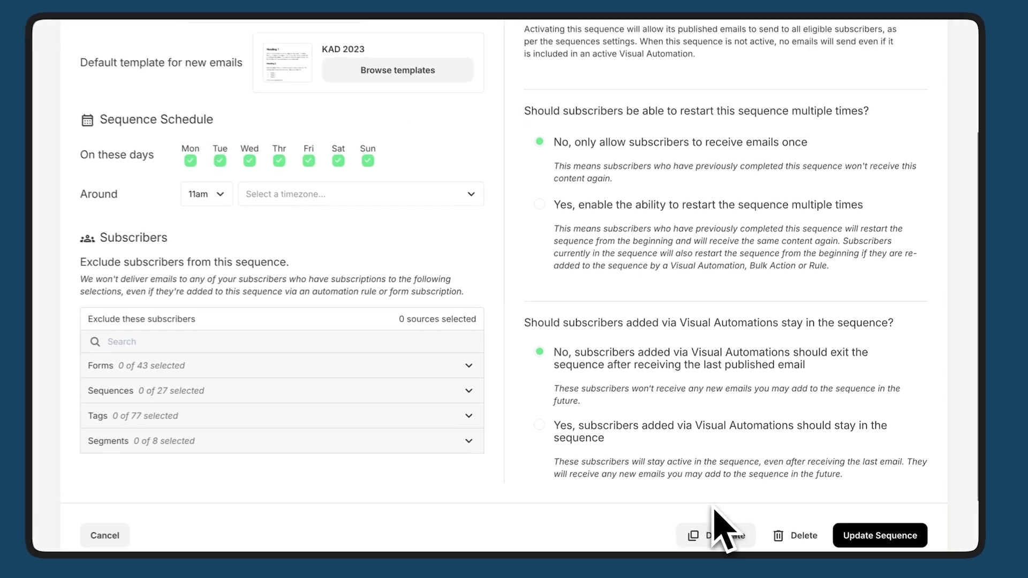
{"action": "scroll", "coordinate": [807, 373], "scroll_direction": "up", "scroll_amount": 10}
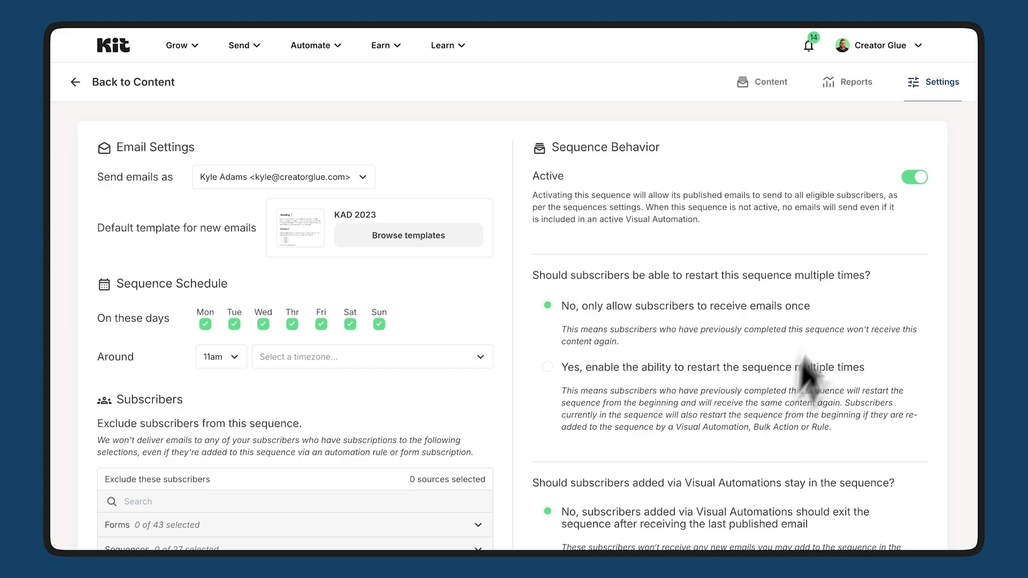
{"action": "left_click", "coordinate": [847, 81]}
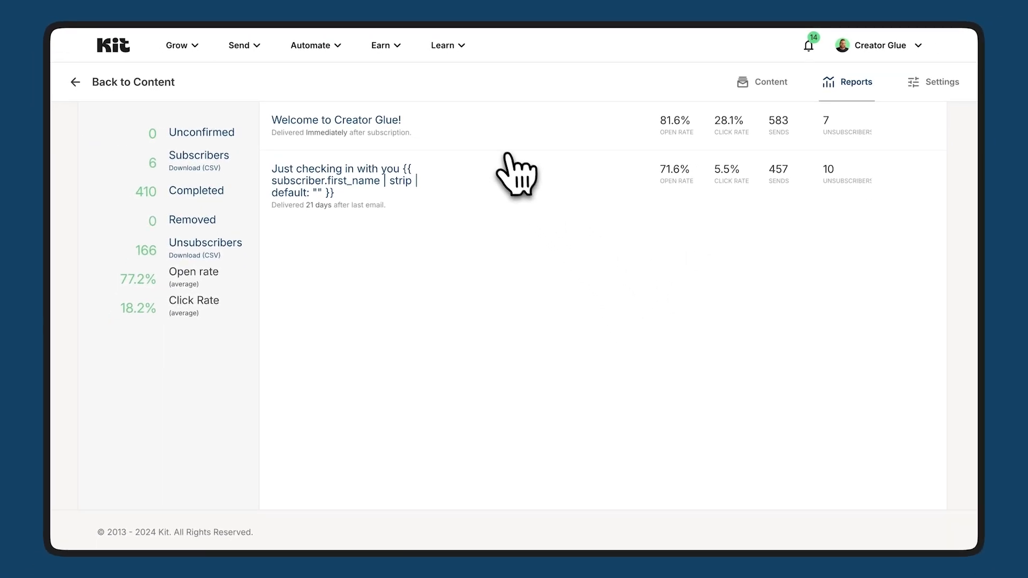
Step: Bring up the Automate menu listing Visual Automations, Rules, App Store and RSS
{"action": "left_click", "coordinate": [315, 45]}
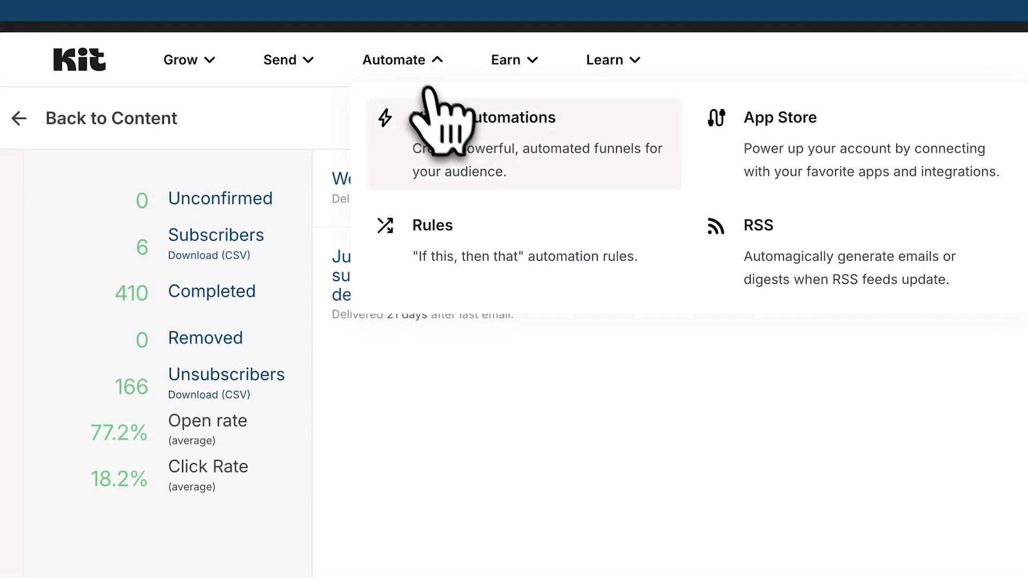
Step: Create a new blank Visual Automation 12 from scratch, without a template
{"action": "left_click", "coordinate": [450, 119]}
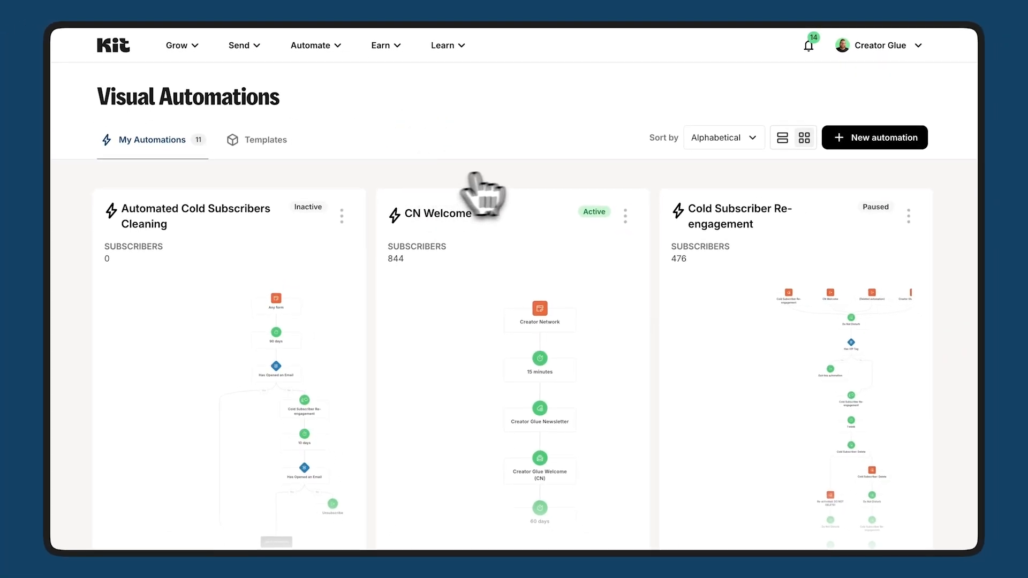
{"action": "left_click", "coordinate": [874, 138]}
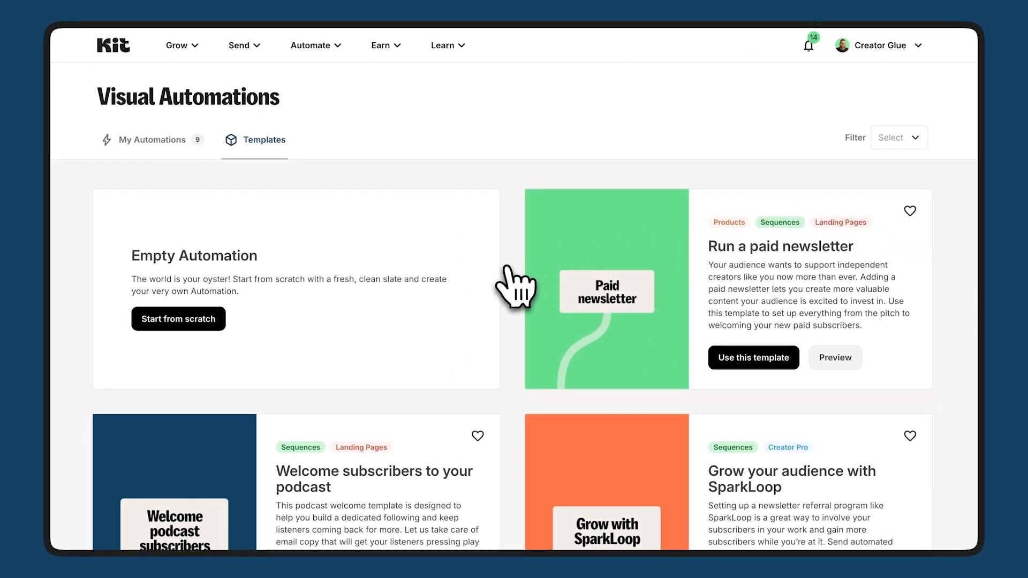
{"action": "scroll", "coordinate": [513, 288], "scroll_direction": "down", "scroll_amount": 3}
{"action": "scroll", "coordinate": [513, 288], "scroll_direction": "down", "scroll_amount": 3}
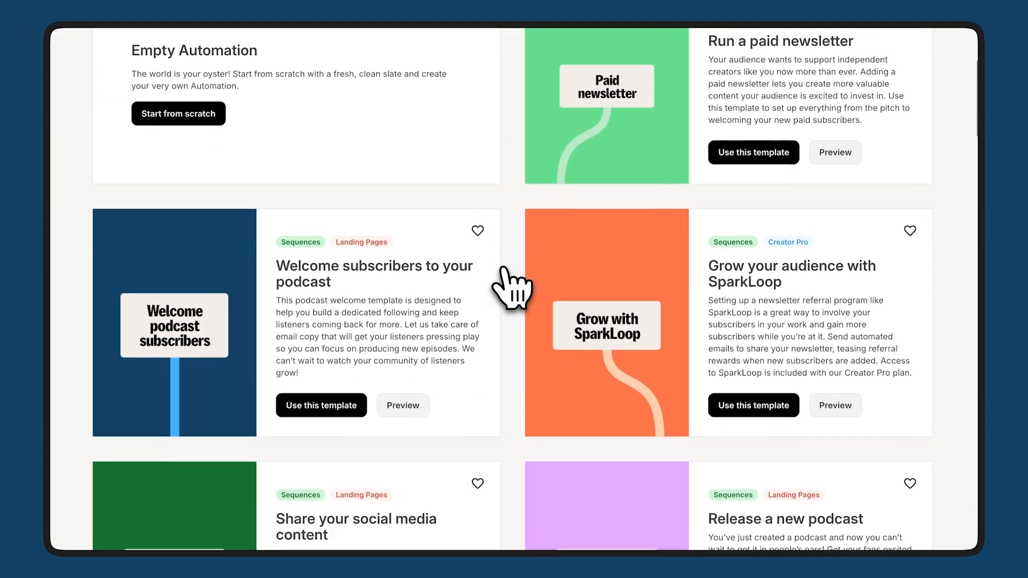
{"action": "scroll", "coordinate": [512, 288], "scroll_direction": "down", "scroll_amount": 3}
{"action": "scroll", "coordinate": [513, 287], "scroll_direction": "up", "scroll_amount": 5}
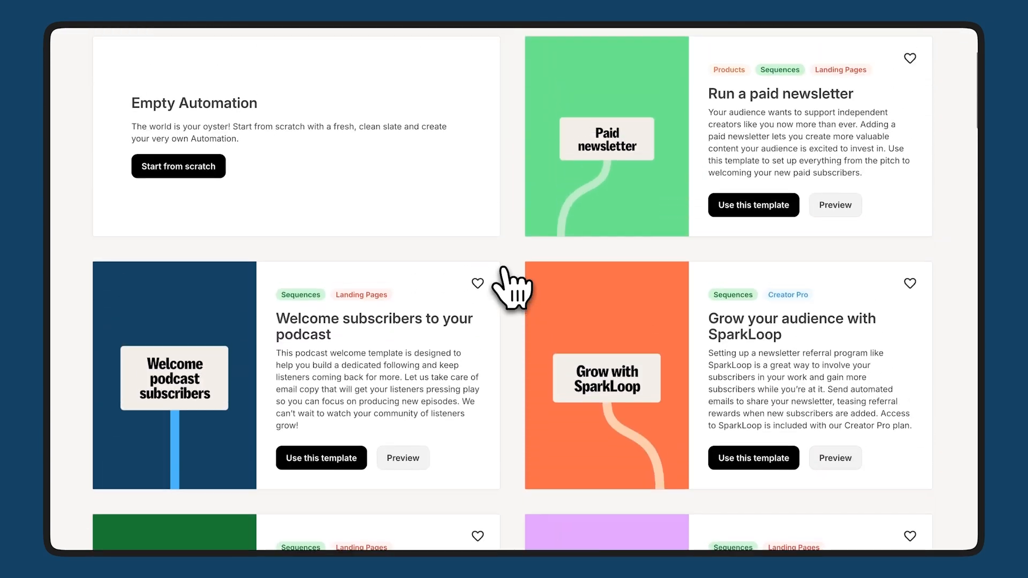
{"action": "scroll", "coordinate": [512, 288], "scroll_direction": "up", "scroll_amount": 3}
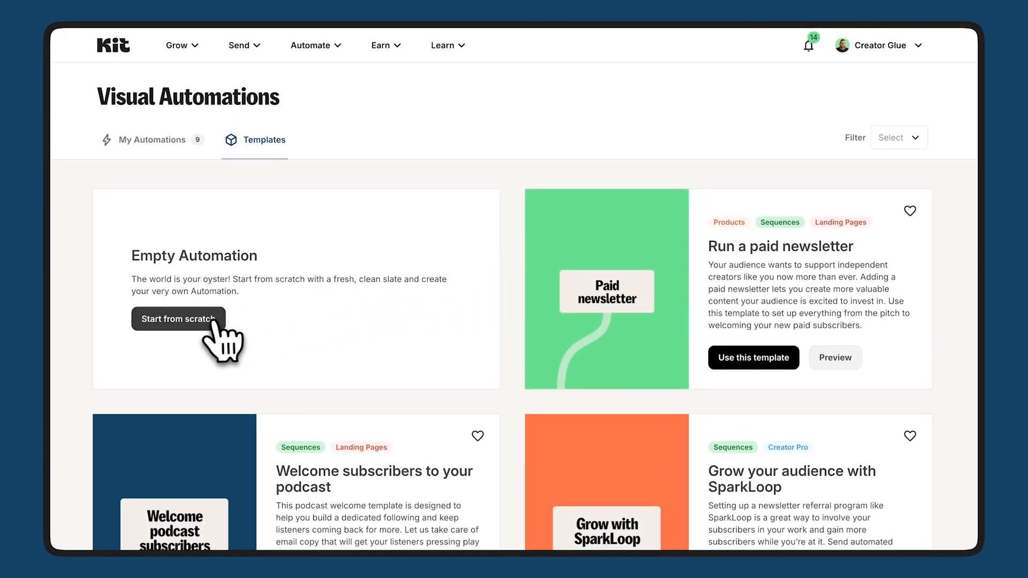
{"action": "left_click", "coordinate": [214, 325]}
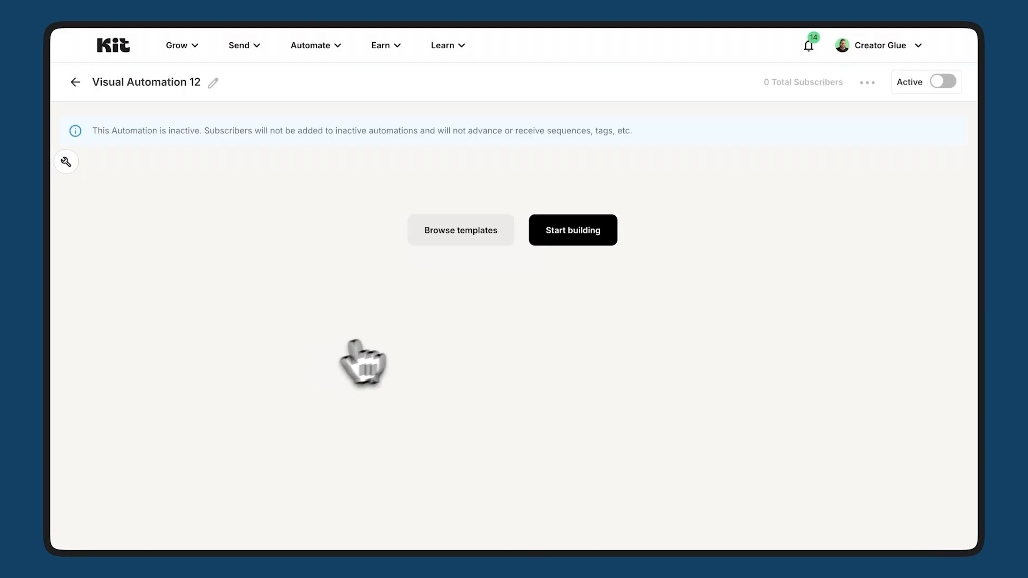
Step: Set the automation's trigger to joining the Creator Glue (Main) form
{"action": "left_click", "coordinate": [572, 229]}
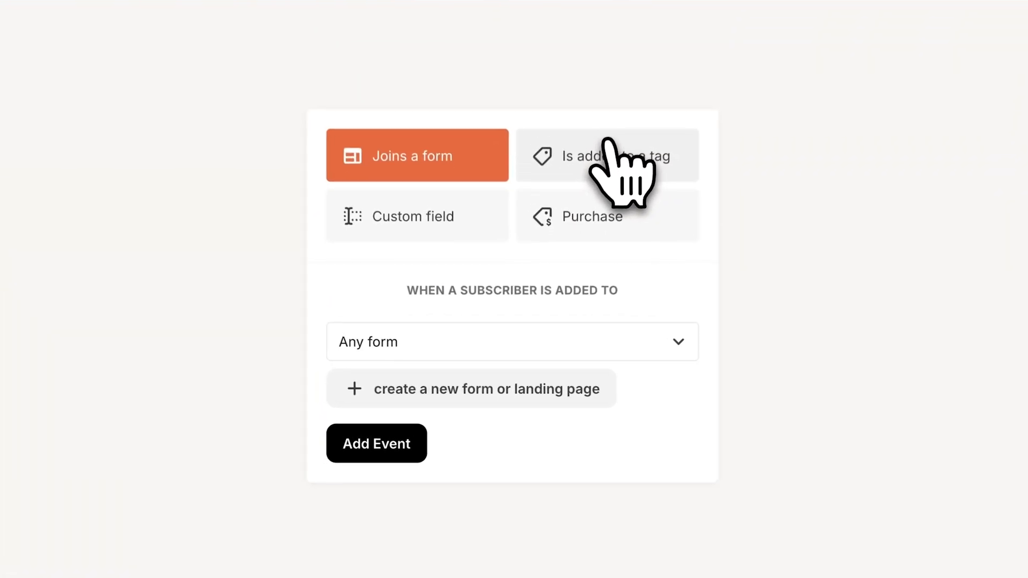
{"action": "left_click", "coordinate": [645, 338]}
{"action": "scroll", "coordinate": [645, 347], "scroll_direction": "down", "scroll_amount": 3}
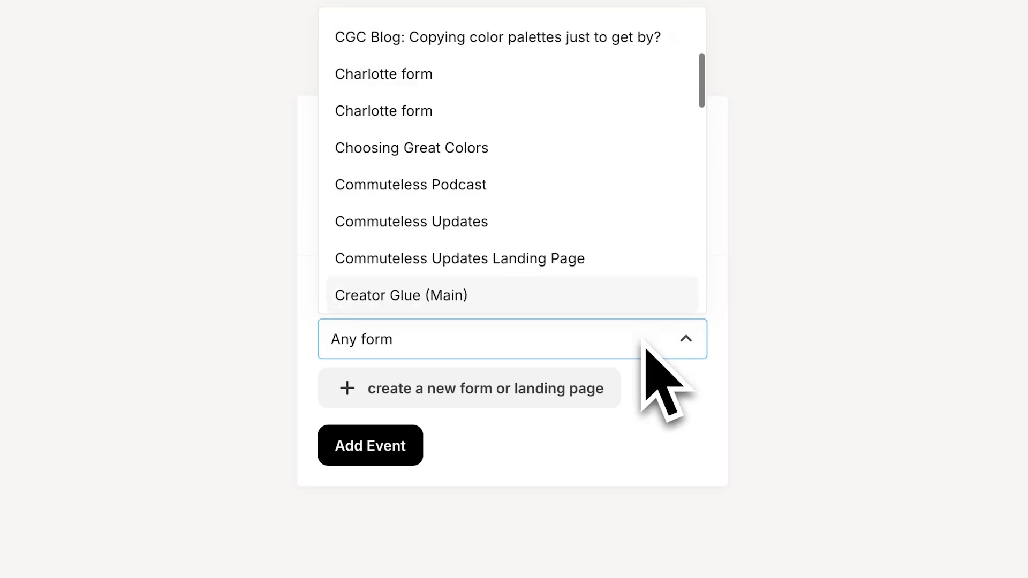
{"action": "left_click", "coordinate": [539, 299]}
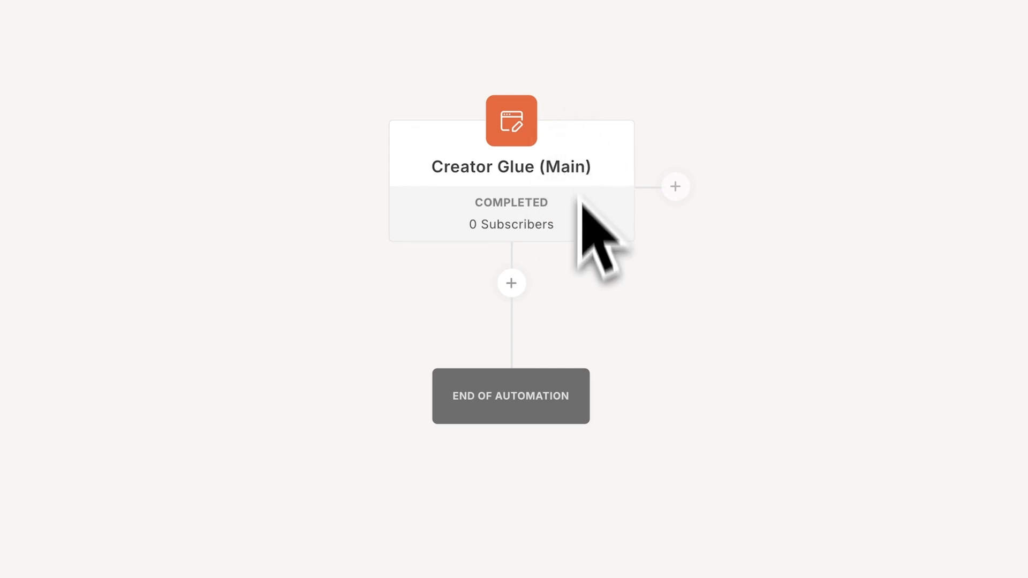
Step: Add a step tagging subscribers with Creator Glue Newsletter
{"action": "left_click", "coordinate": [512, 284]}
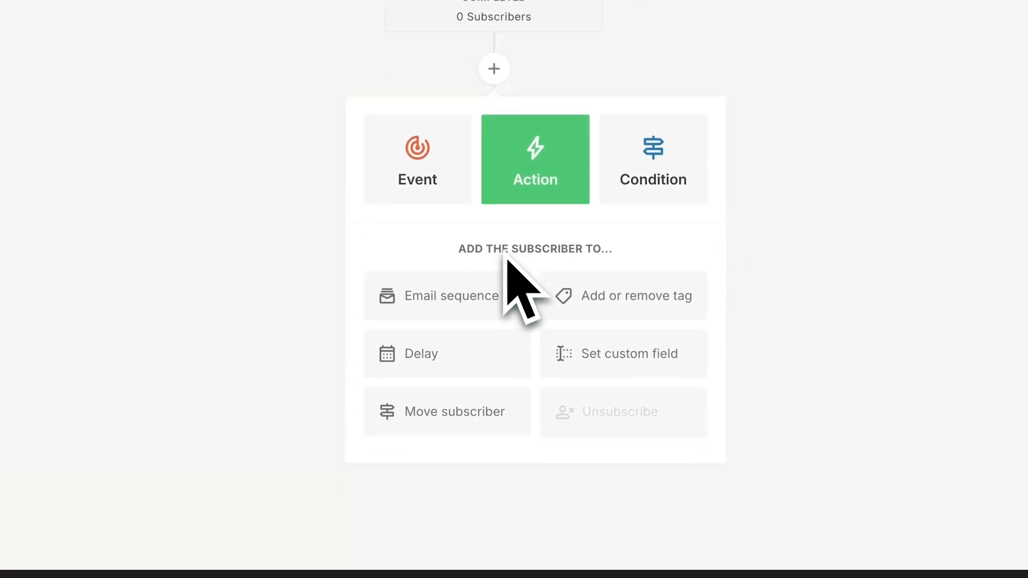
{"action": "left_click", "coordinate": [601, 296]}
{"action": "left_click", "coordinate": [601, 337]}
{"action": "type", "text": "creat"}
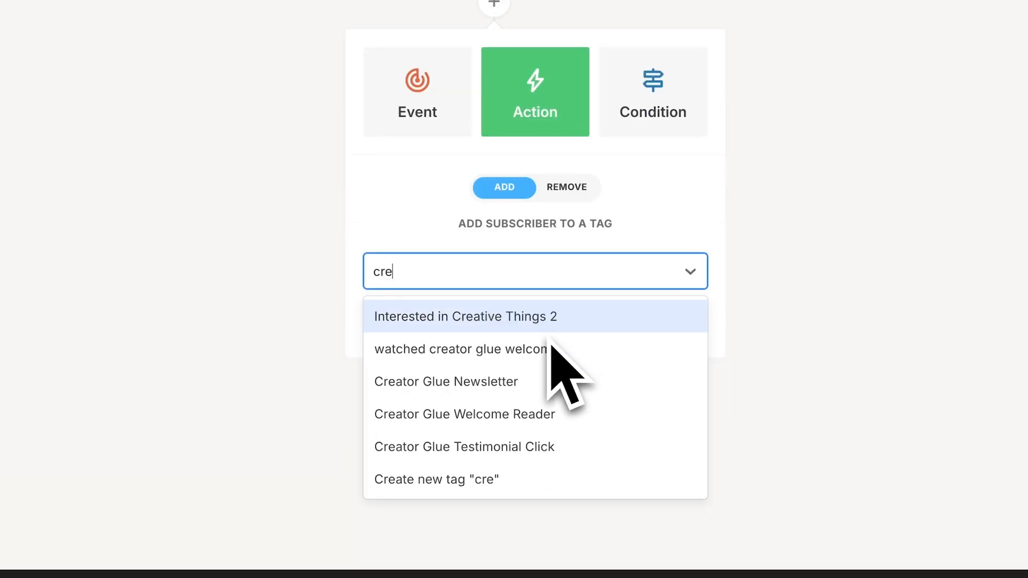
{"action": "left_click", "coordinate": [538, 381]}
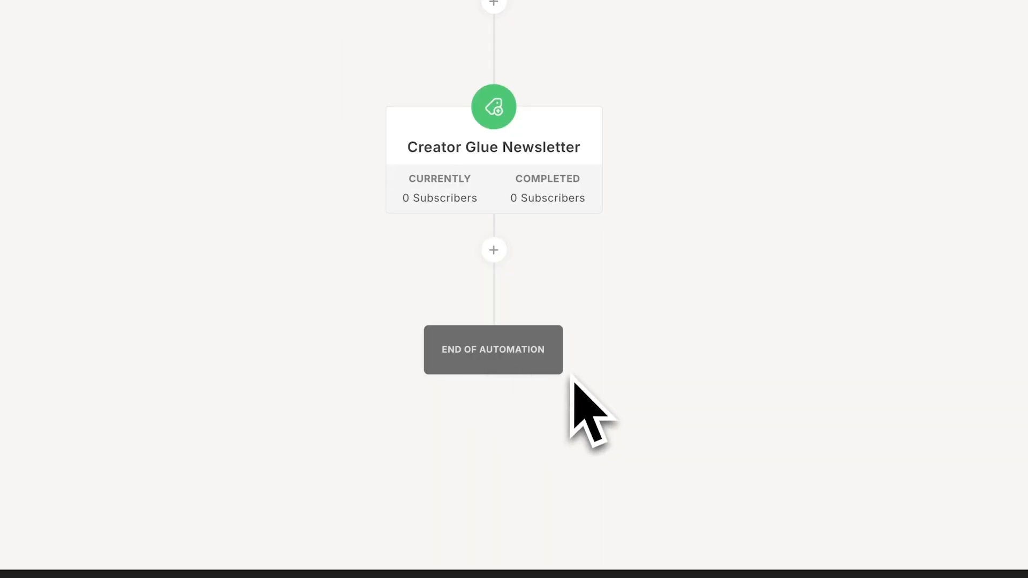
Step: Add a step enrolling subscribers in the Creator Glue Welcome sequence
{"action": "left_click", "coordinate": [512, 268]}
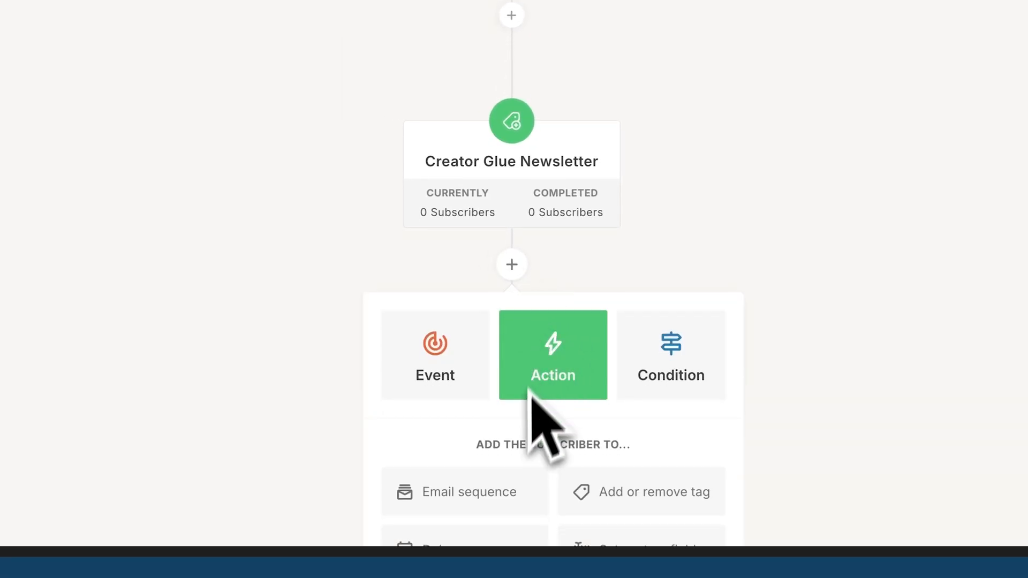
{"action": "left_click", "coordinate": [470, 494]}
{"action": "scroll", "coordinate": [514, 449], "scroll_direction": "down", "scroll_amount": 3}
{"action": "left_click", "coordinate": [531, 321]}
{"action": "type", "text": "welcome"}
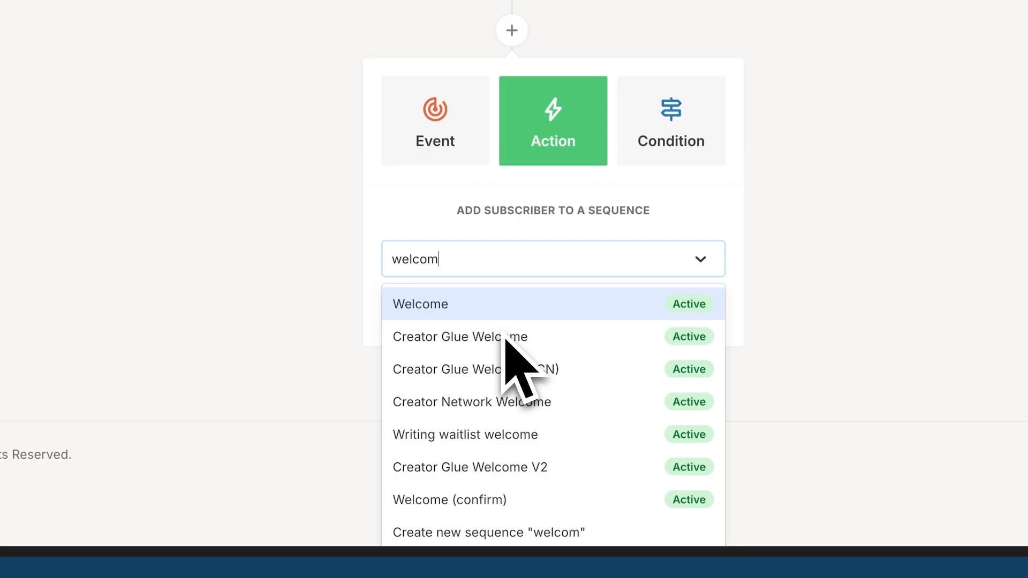
{"action": "left_click", "coordinate": [482, 369]}
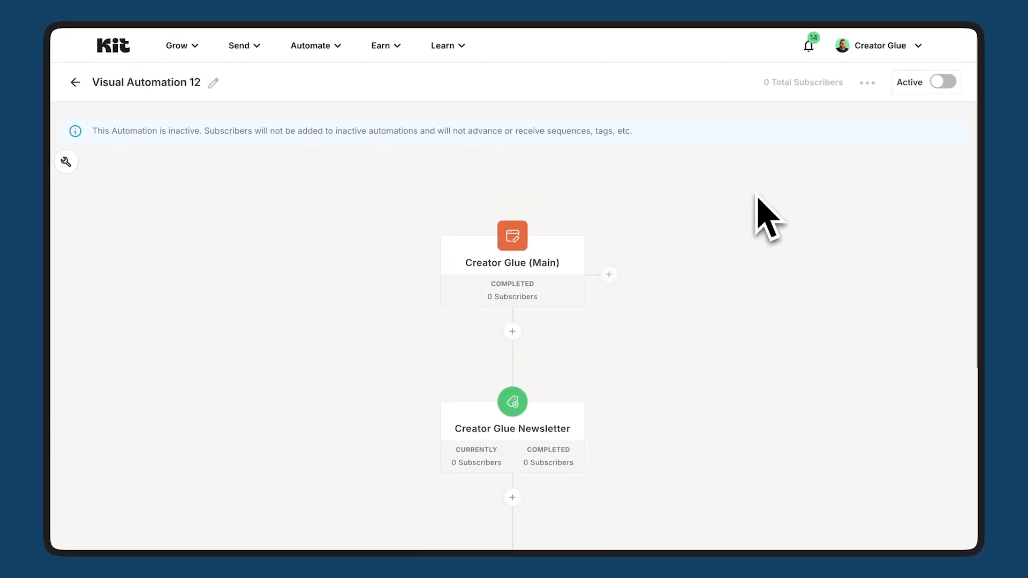
{"action": "scroll", "coordinate": [767, 216], "scroll_direction": "down", "scroll_amount": 3}
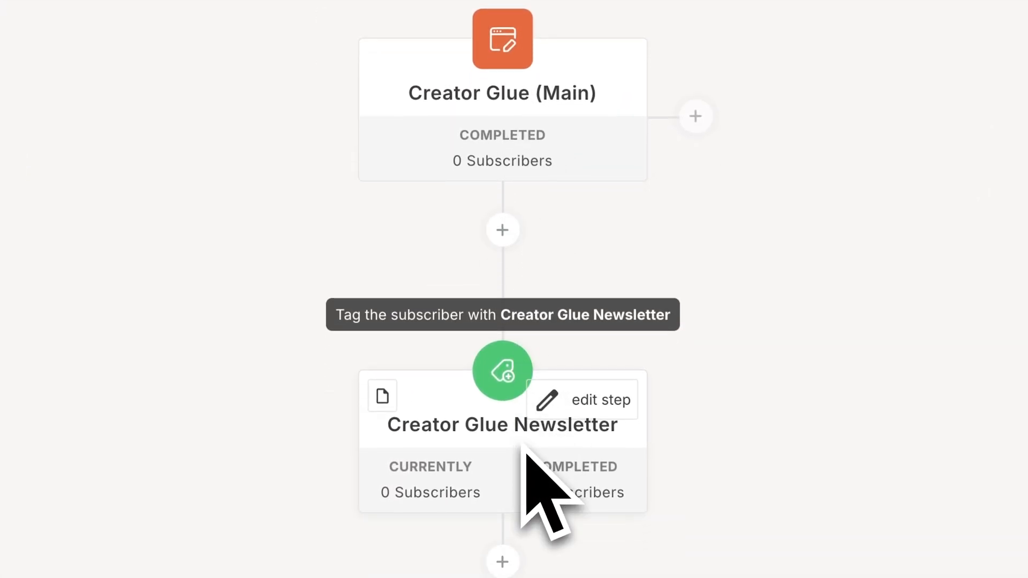
{"action": "scroll", "coordinate": [526, 446], "scroll_direction": "down", "scroll_amount": 4}
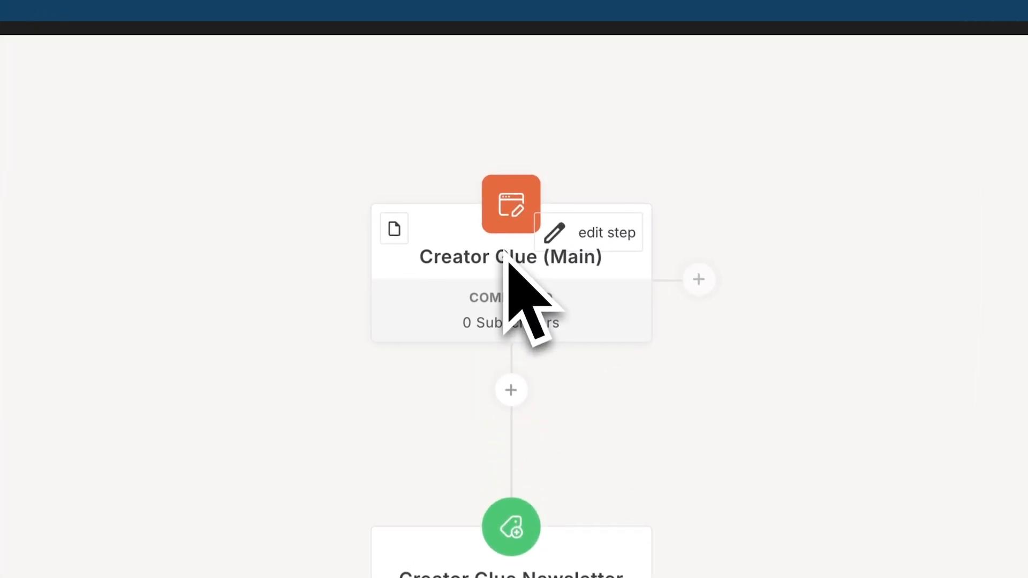
{"action": "scroll", "coordinate": [617, 546], "scroll_direction": "down", "scroll_amount": 4}
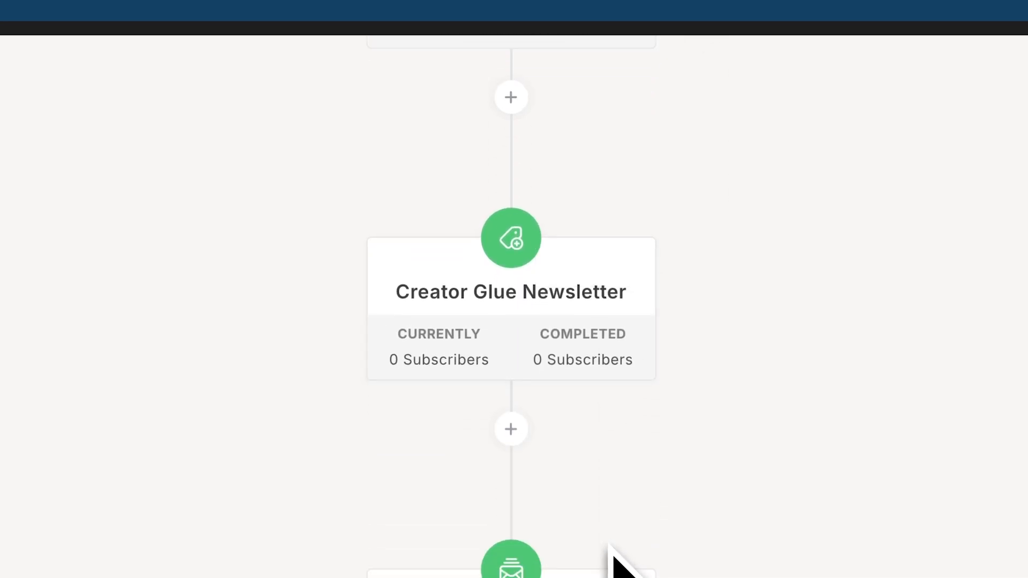
{"action": "scroll", "coordinate": [508, 345], "scroll_direction": "down", "scroll_amount": 4}
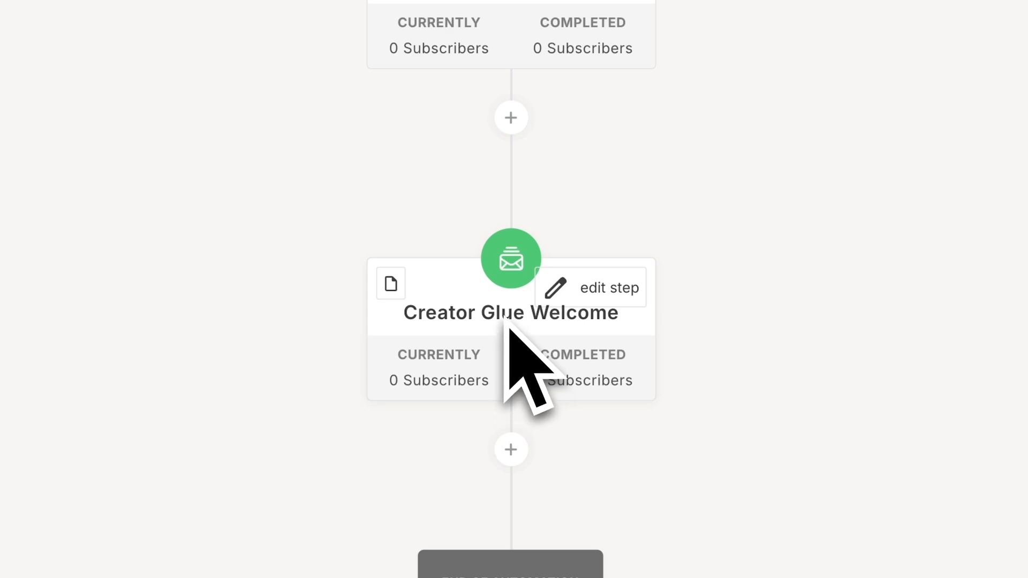
{"action": "scroll", "coordinate": [508, 330], "scroll_direction": "up", "scroll_amount": 4}
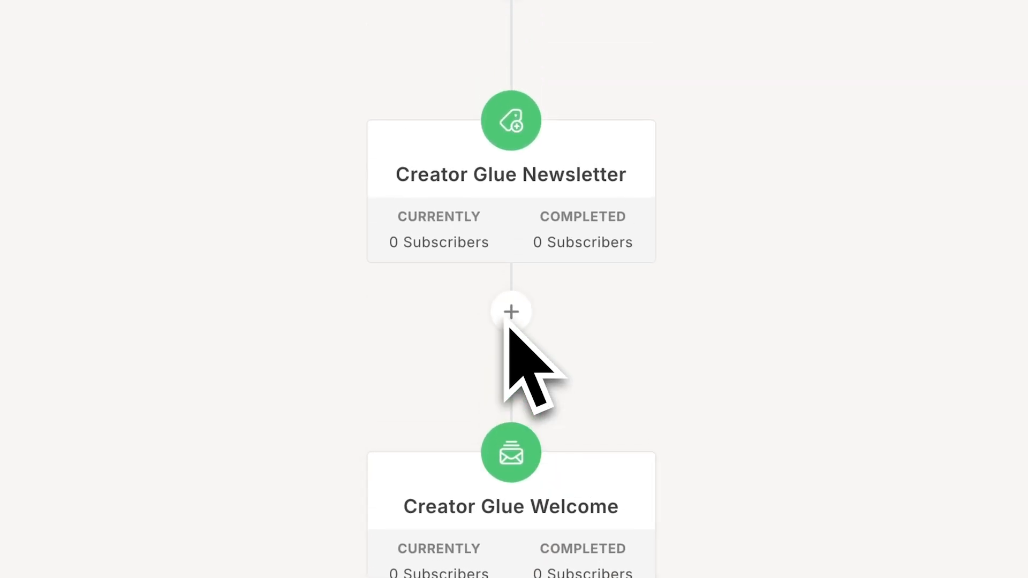
{"action": "scroll", "coordinate": [508, 329], "scroll_direction": "down", "scroll_amount": 4}
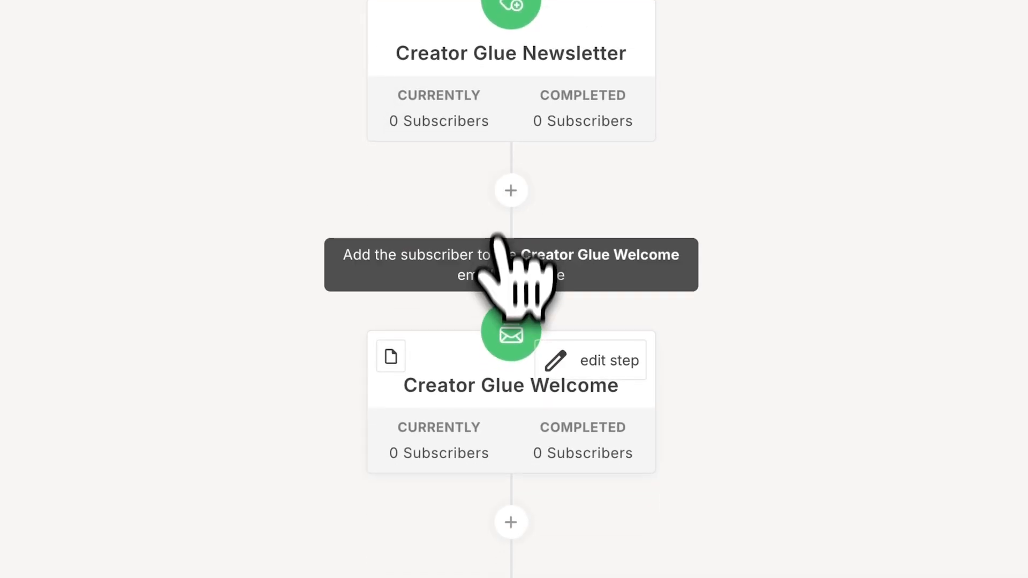
Step: View the Creator Glue Welcome node's emails, close it, and return to the automations list
{"action": "left_click", "coordinate": [511, 329]}
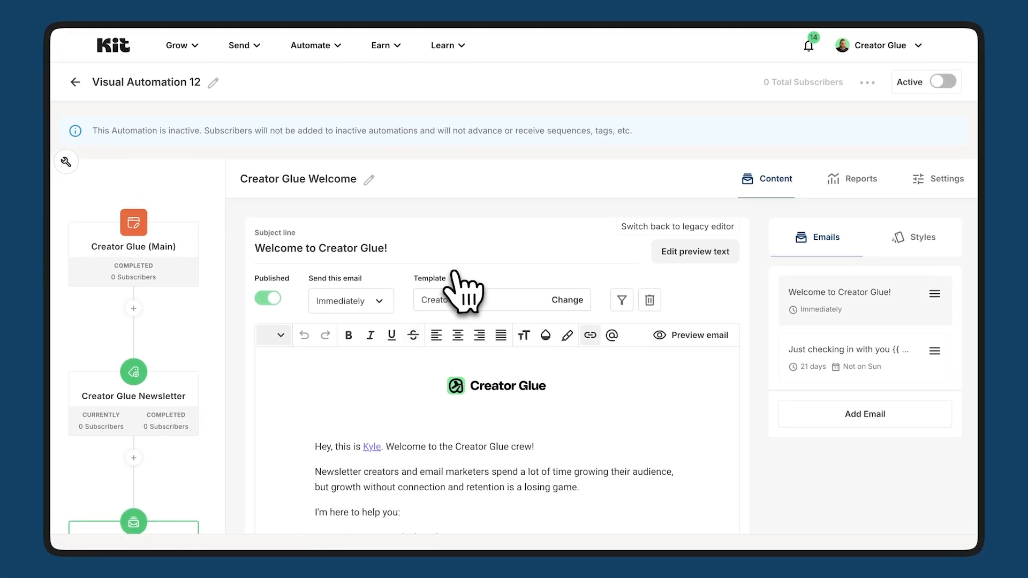
{"action": "scroll", "coordinate": [460, 291], "scroll_direction": "down", "scroll_amount": 5}
{"action": "scroll", "coordinate": [460, 291], "scroll_direction": "down", "scroll_amount": 5}
{"action": "scroll", "coordinate": [460, 291], "scroll_direction": "down", "scroll_amount": 5}
{"action": "scroll", "coordinate": [460, 292], "scroll_direction": "down", "scroll_amount": 3}
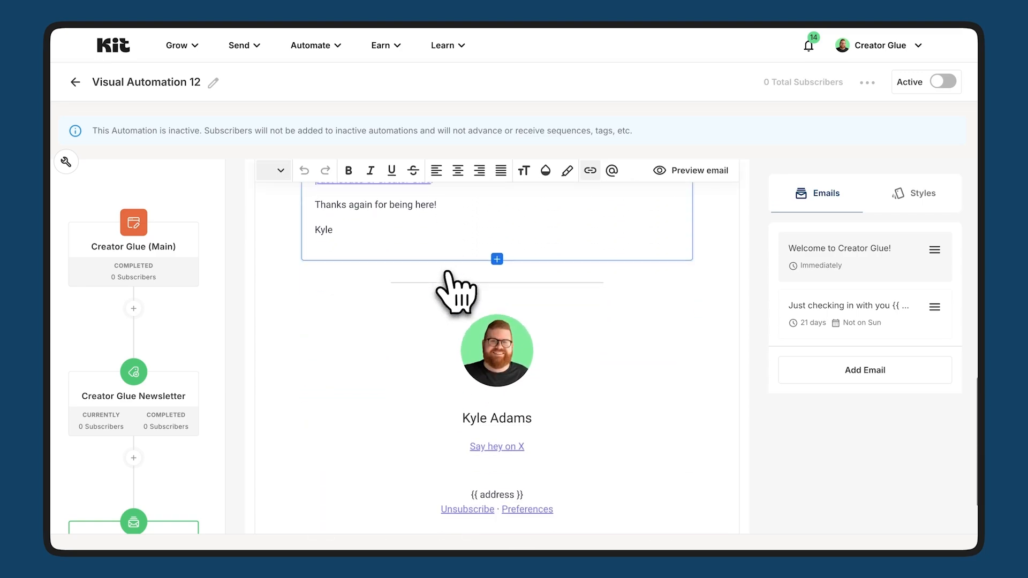
{"action": "scroll", "coordinate": [457, 292], "scroll_direction": "up", "scroll_amount": 5}
{"action": "scroll", "coordinate": [457, 291], "scroll_direction": "up", "scroll_amount": 5}
{"action": "scroll", "coordinate": [456, 291], "scroll_direction": "up", "scroll_amount": 5}
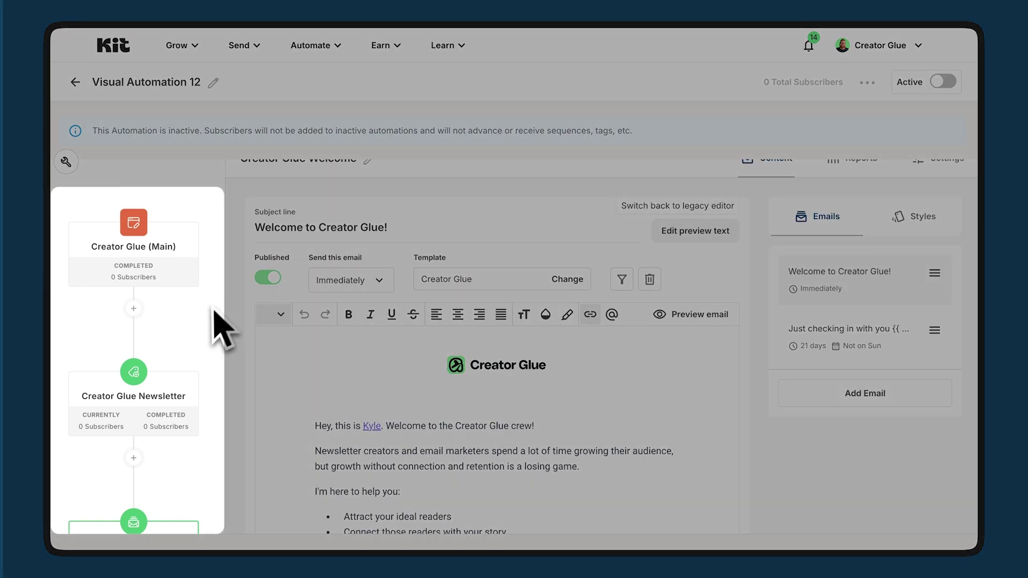
{"action": "left_click", "coordinate": [221, 328]}
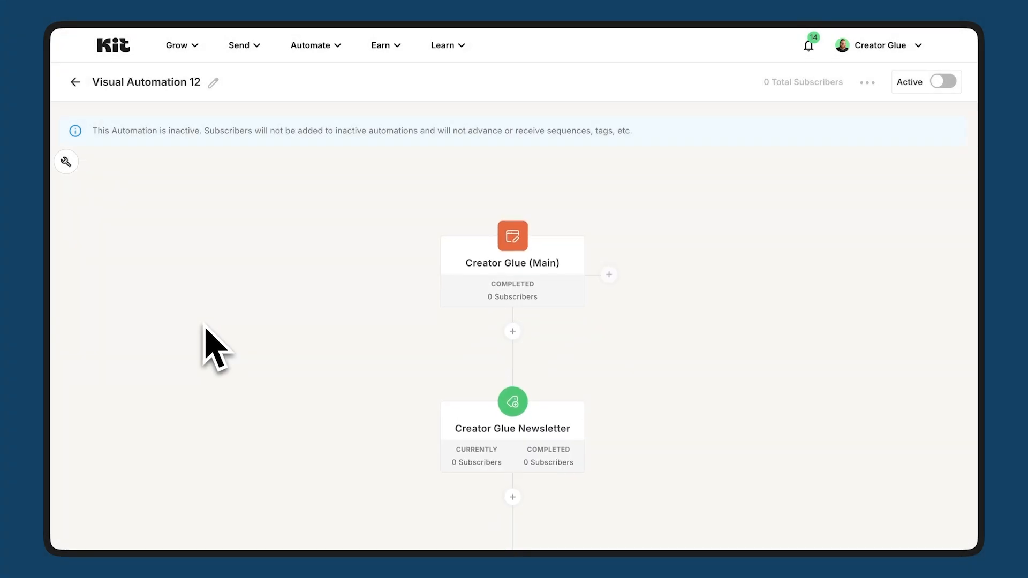
{"action": "scroll", "coordinate": [299, 349], "scroll_direction": "down", "scroll_amount": 3}
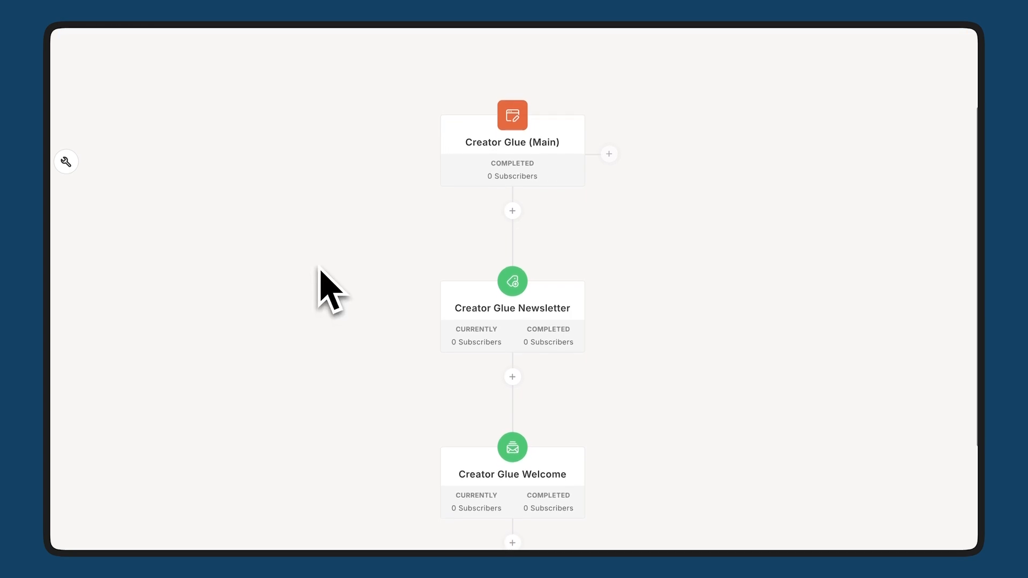
{"action": "scroll", "coordinate": [320, 270], "scroll_direction": "up", "scroll_amount": 4}
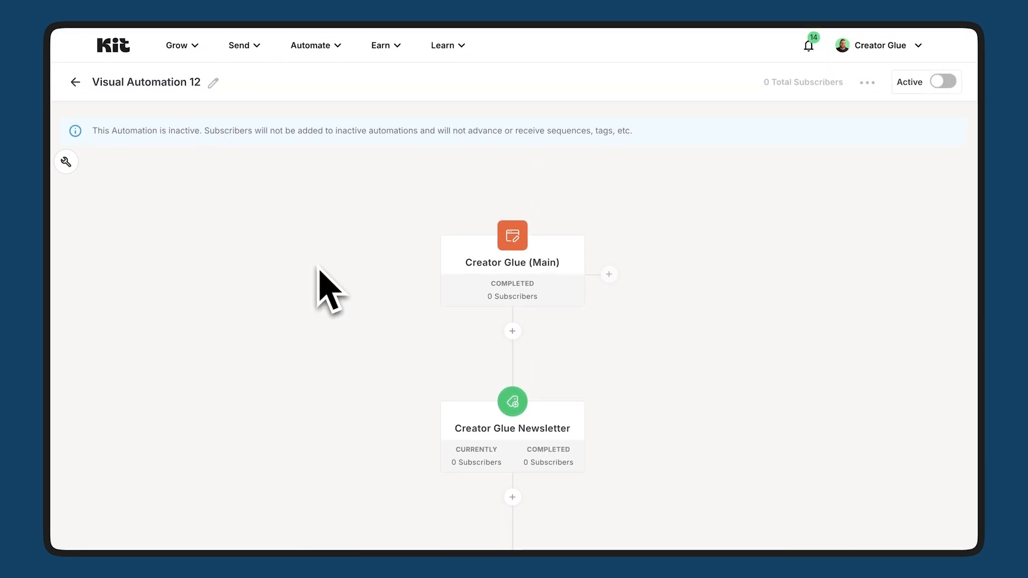
{"action": "left_click", "coordinate": [76, 83]}
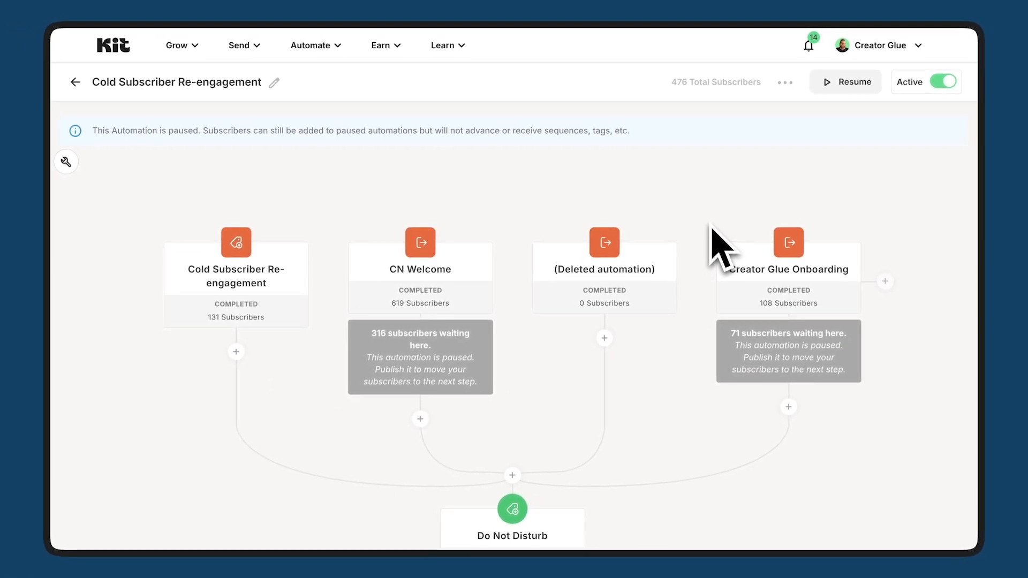
{"action": "scroll", "coordinate": [710, 228], "scroll_direction": "down", "scroll_amount": 3}
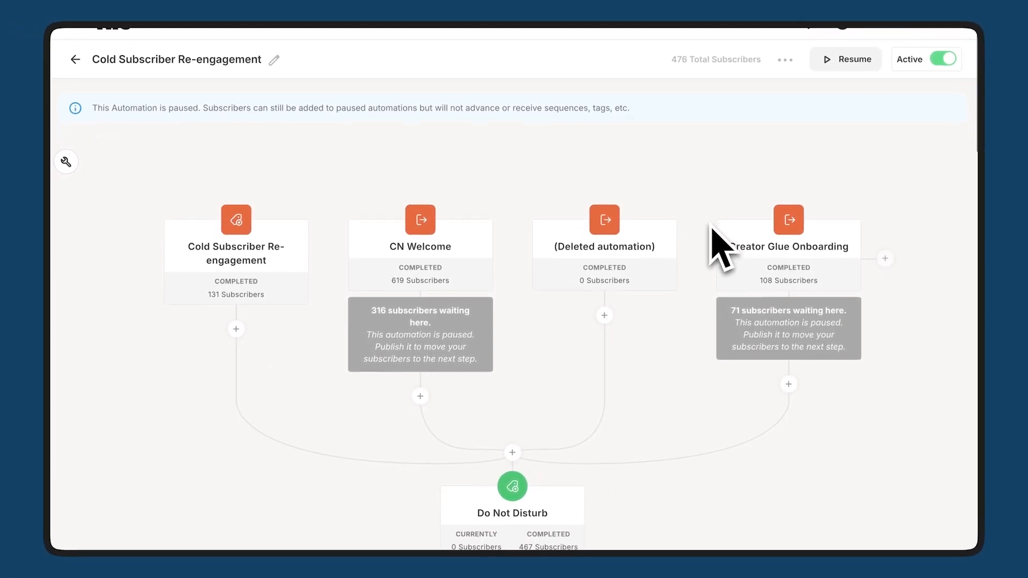
{"action": "scroll", "coordinate": [709, 228], "scroll_direction": "down", "scroll_amount": 3}
{"action": "scroll", "coordinate": [710, 229], "scroll_direction": "down", "scroll_amount": 3}
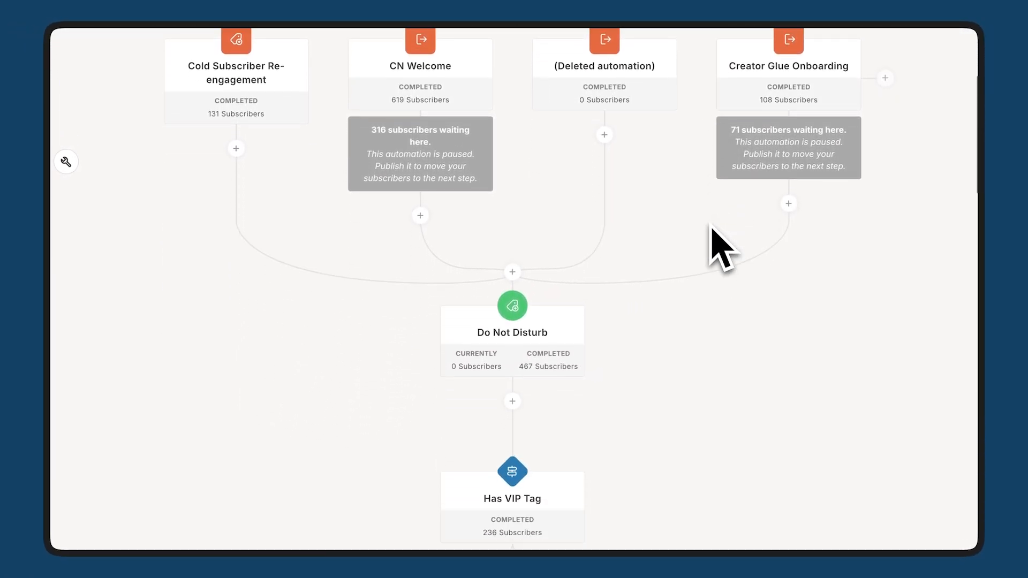
{"action": "scroll", "coordinate": [710, 228], "scroll_direction": "down", "scroll_amount": 3}
{"action": "scroll", "coordinate": [710, 228], "scroll_direction": "down", "scroll_amount": 3}
{"action": "scroll", "coordinate": [710, 229], "scroll_direction": "down", "scroll_amount": 3}
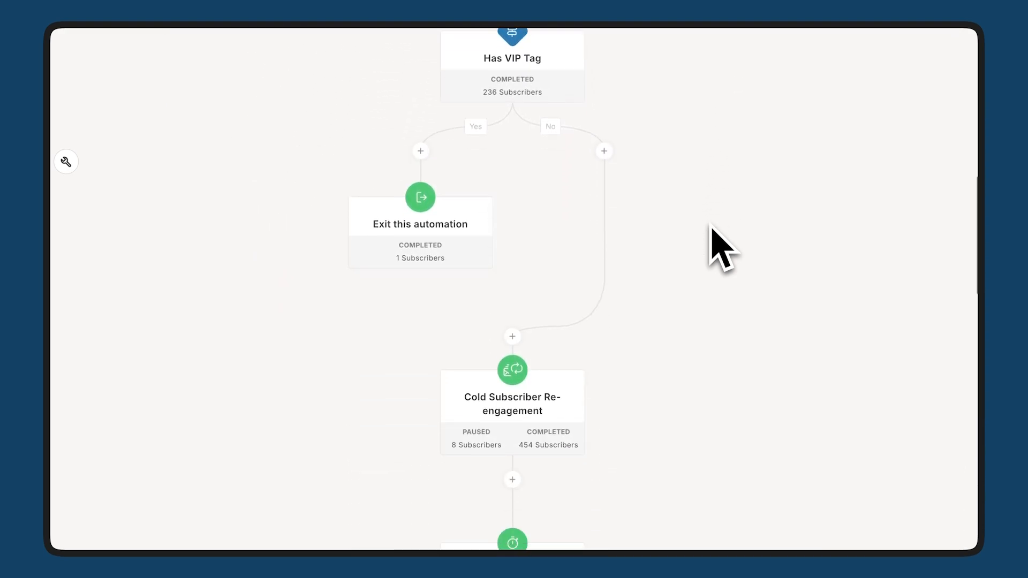
{"action": "scroll", "coordinate": [709, 228], "scroll_direction": "down", "scroll_amount": 2}
{"action": "scroll", "coordinate": [709, 228], "scroll_direction": "down", "scroll_amount": 1}
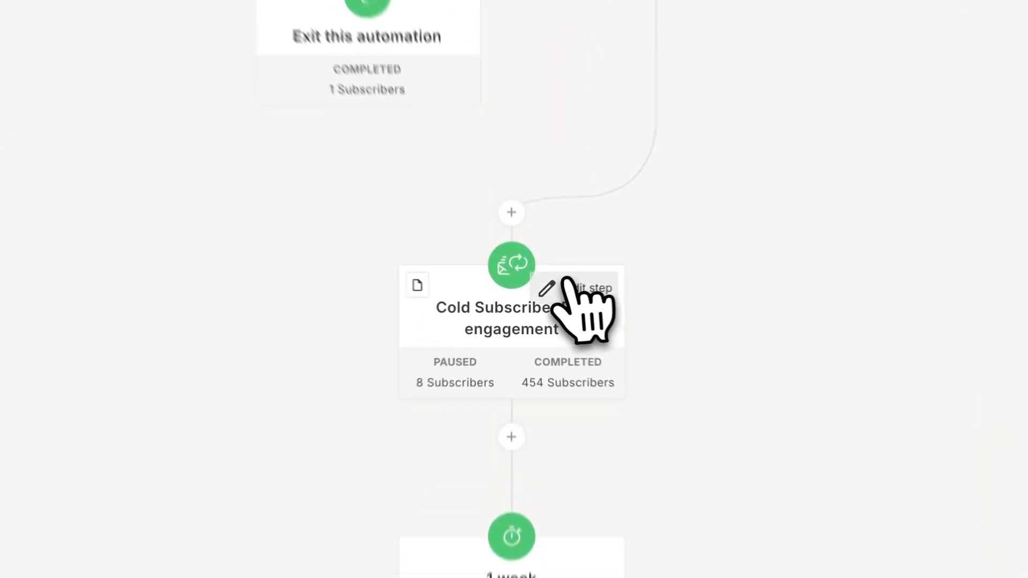
{"action": "mouse_move", "coordinate": [513, 401]}
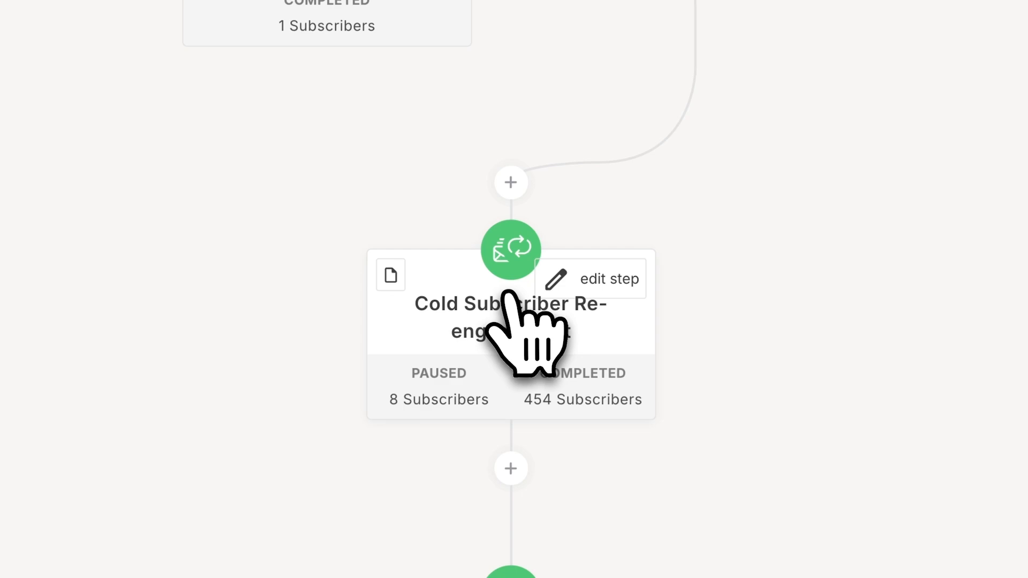
{"action": "scroll", "coordinate": [526, 329], "scroll_direction": "down", "scroll_amount": 3}
{"action": "scroll", "coordinate": [526, 330], "scroll_direction": "down", "scroll_amount": 1}
{"action": "scroll", "coordinate": [526, 330], "scroll_direction": "down", "scroll_amount": 3}
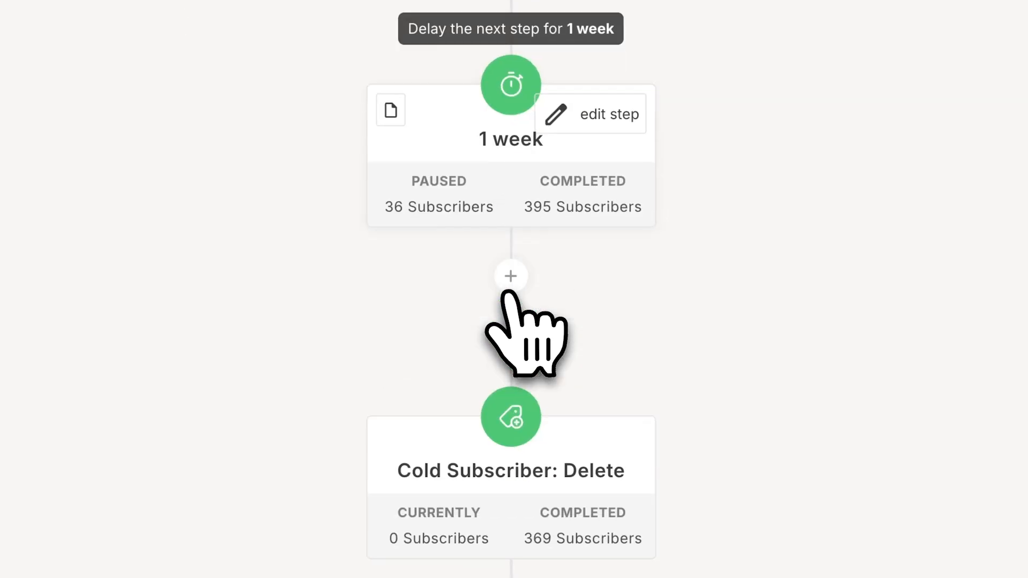
{"action": "scroll", "coordinate": [526, 329], "scroll_direction": "down", "scroll_amount": 2}
{"action": "scroll", "coordinate": [527, 329], "scroll_direction": "up", "scroll_amount": 2}
{"action": "scroll", "coordinate": [527, 329], "scroll_direction": "up", "scroll_amount": 3}
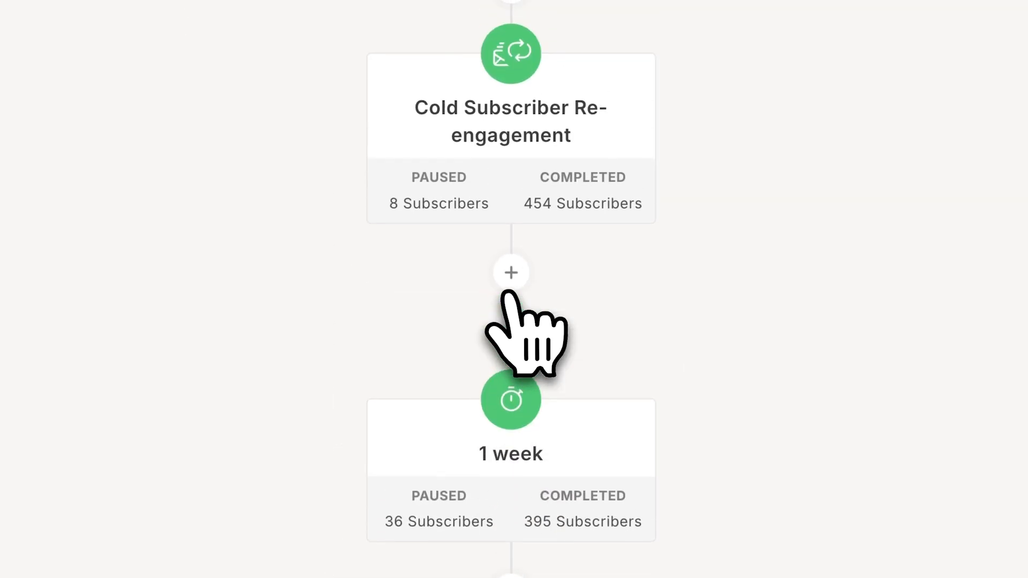
{"action": "scroll", "coordinate": [526, 329], "scroll_direction": "up", "scroll_amount": 2}
{"action": "left_click", "coordinate": [518, 233]}
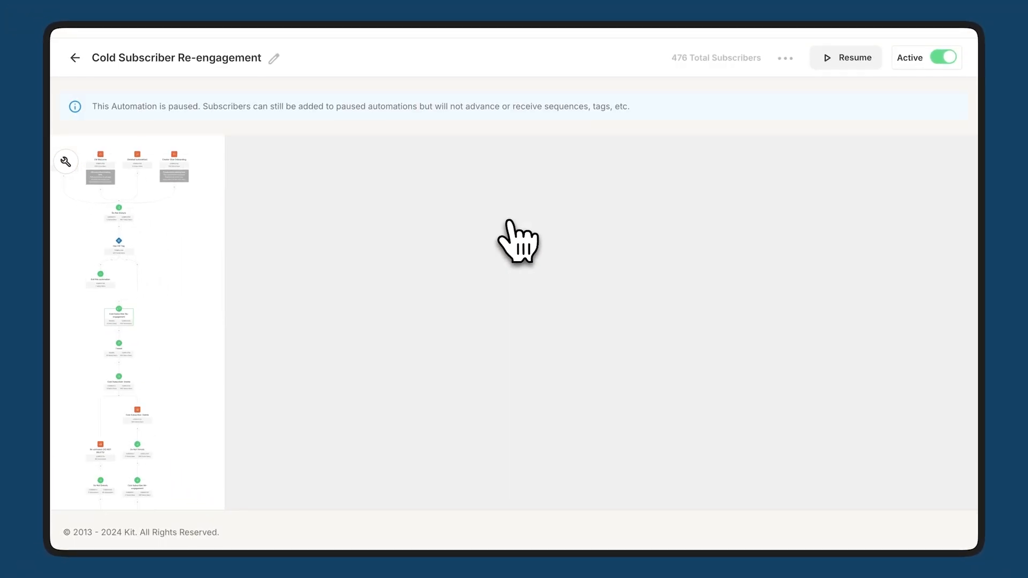
{"action": "scroll", "coordinate": [524, 313], "scroll_direction": "down", "scroll_amount": 3}
{"action": "scroll", "coordinate": [524, 337], "scroll_direction": "down", "scroll_amount": 2}
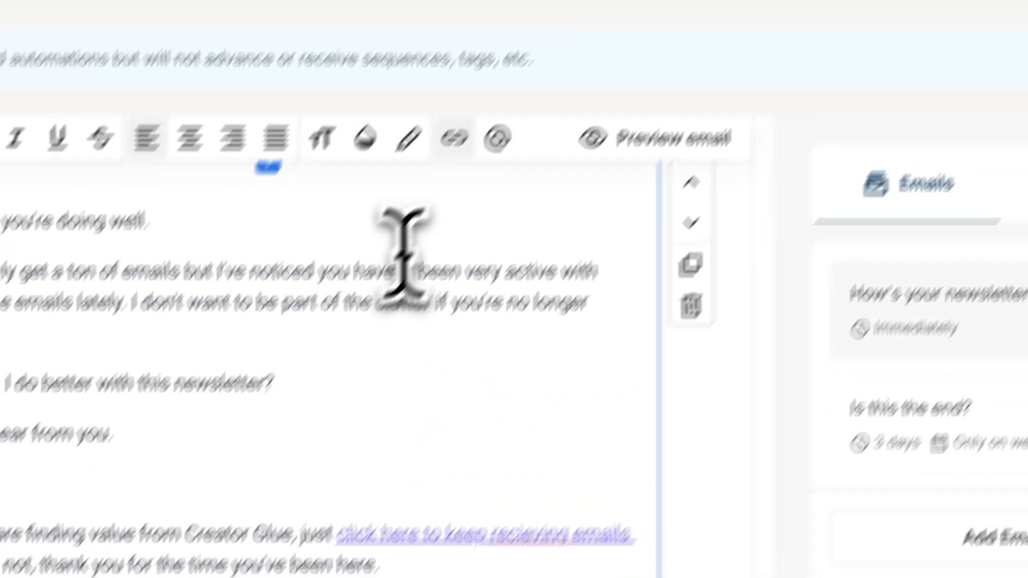
{"action": "left_click", "coordinate": [370, 240]}
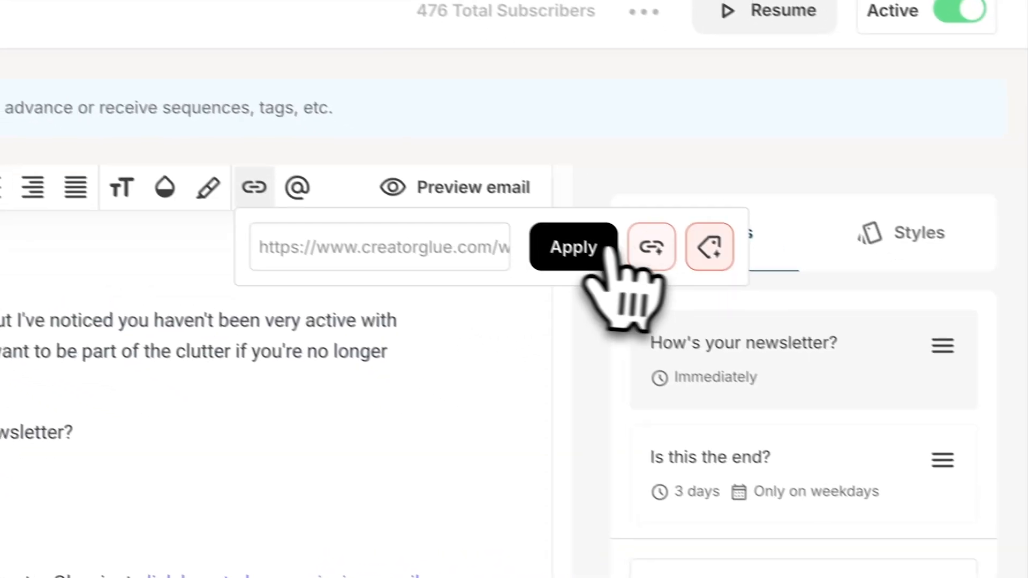
{"action": "left_click", "coordinate": [824, 301]}
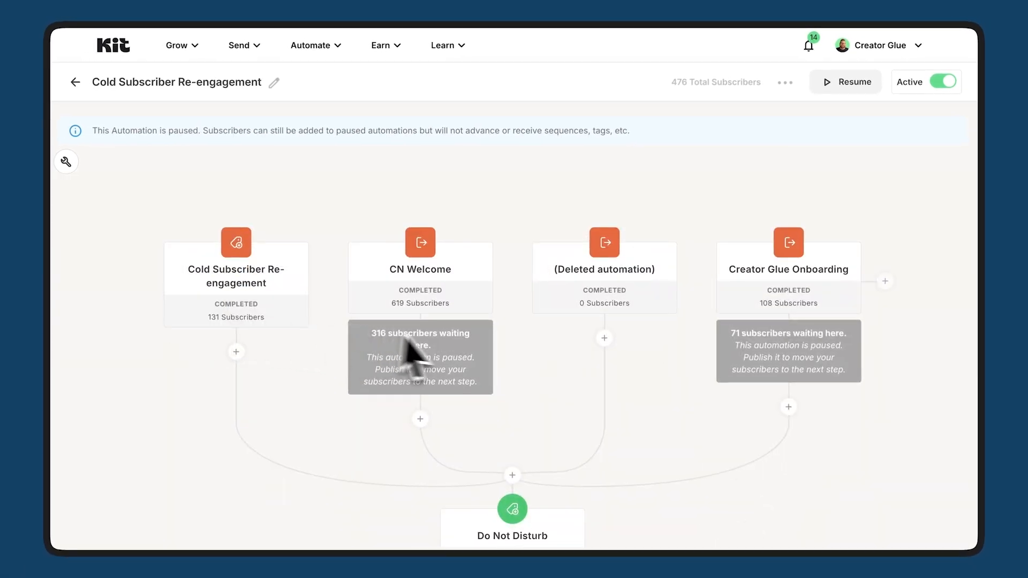
{"action": "scroll", "coordinate": [515, 362], "scroll_direction": "down", "scroll_amount": 5}
{"action": "scroll", "coordinate": [514, 362], "scroll_direction": "down", "scroll_amount": 5}
{"action": "scroll", "coordinate": [517, 354], "scroll_direction": "down", "scroll_amount": 5}
{"action": "scroll", "coordinate": [517, 354], "scroll_direction": "down", "scroll_amount": 5}
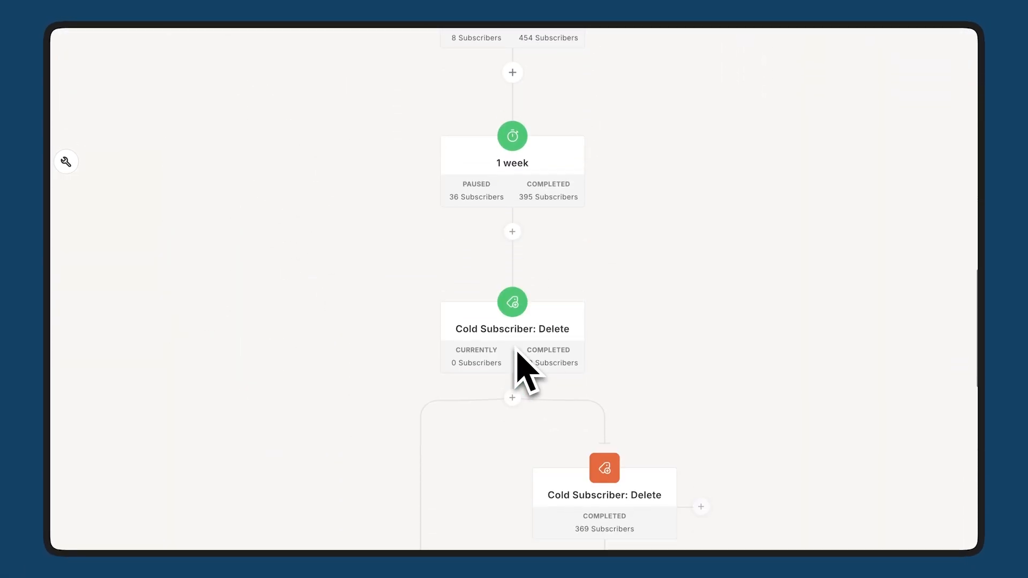
{"action": "scroll", "coordinate": [518, 353], "scroll_direction": "down", "scroll_amount": 3}
{"action": "scroll", "coordinate": [517, 354], "scroll_direction": "down", "scroll_amount": 5}
{"action": "scroll", "coordinate": [517, 353], "scroll_direction": "down", "scroll_amount": 4}
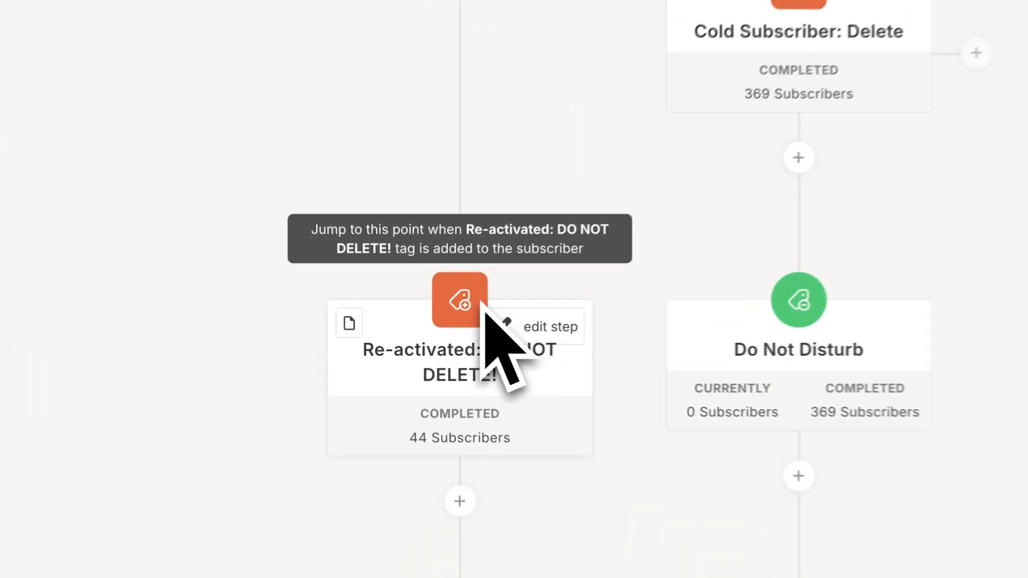
{"action": "scroll", "coordinate": [437, 357], "scroll_direction": "up", "scroll_amount": 5}
{"action": "scroll", "coordinate": [438, 357], "scroll_direction": "up", "scroll_amount": 5}
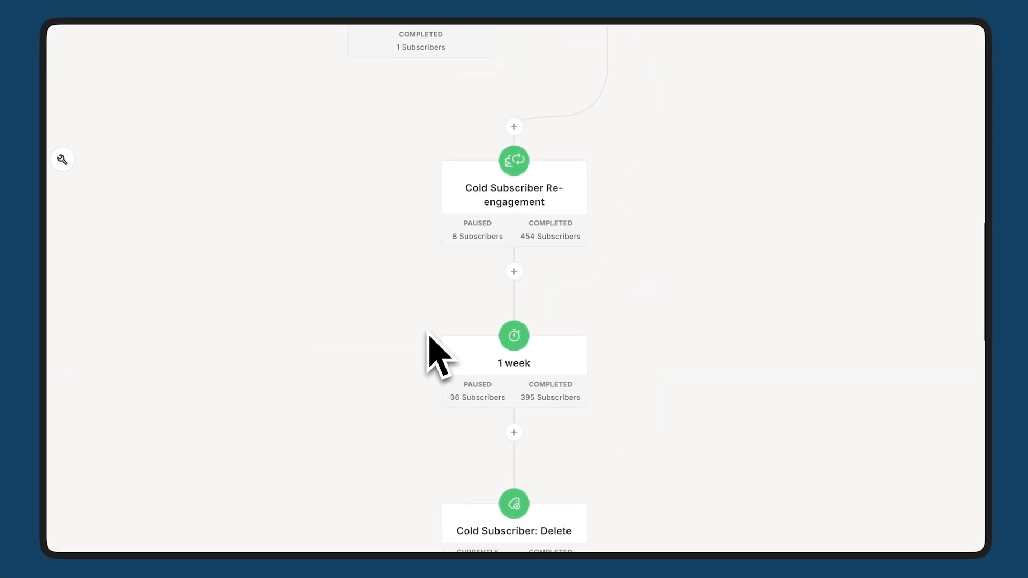
{"action": "scroll", "coordinate": [434, 353], "scroll_direction": "down", "scroll_amount": 5}
{"action": "scroll", "coordinate": [434, 353], "scroll_direction": "down", "scroll_amount": 5}
{"action": "scroll", "coordinate": [435, 354], "scroll_direction": "down", "scroll_amount": 3}
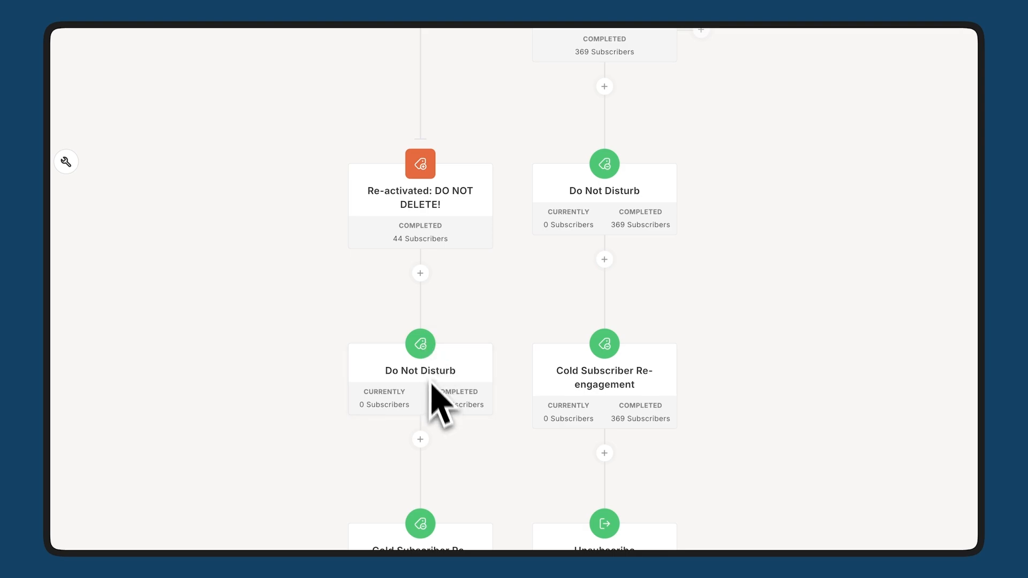
{"action": "scroll", "coordinate": [432, 387], "scroll_direction": "down", "scroll_amount": 5}
{"action": "scroll", "coordinate": [437, 417], "scroll_direction": "down", "scroll_amount": 3}
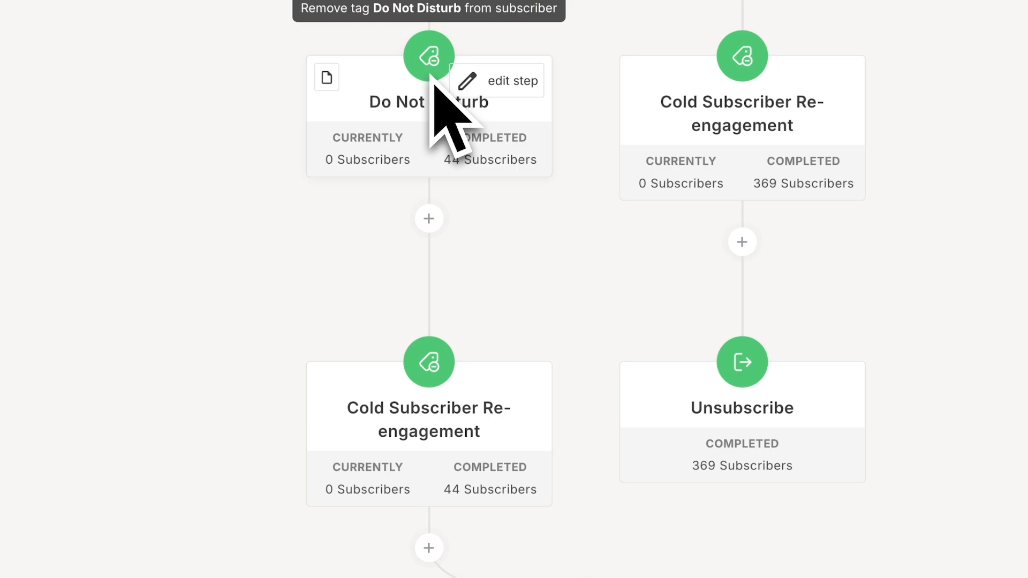
{"action": "scroll", "coordinate": [446, 145], "scroll_direction": "down", "scroll_amount": 5}
{"action": "scroll", "coordinate": [466, 185], "scroll_direction": "down", "scroll_amount": 2}
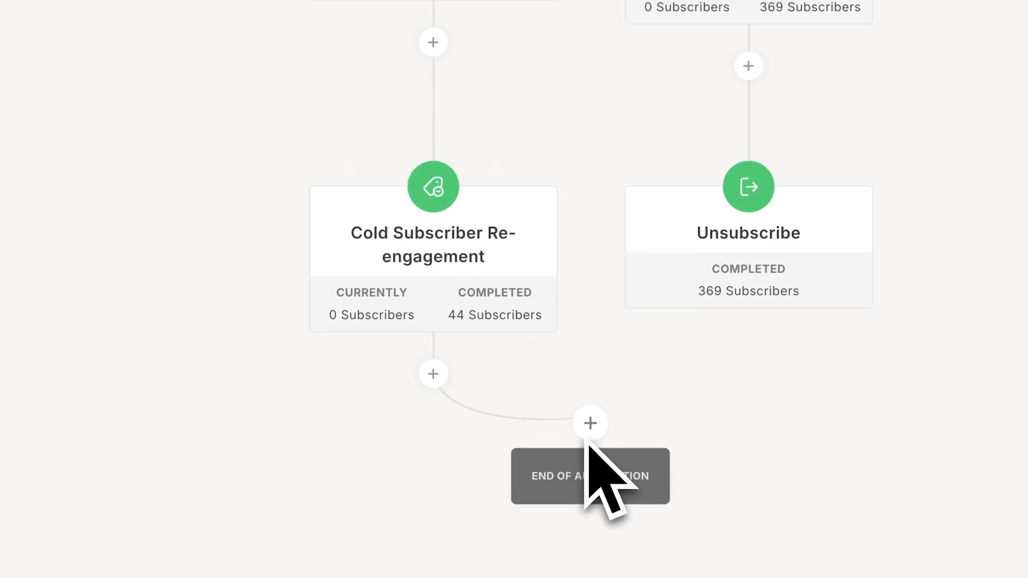
{"action": "scroll", "coordinate": [523, 459], "scroll_direction": "up", "scroll_amount": 5}
{"action": "scroll", "coordinate": [513, 454], "scroll_direction": "up", "scroll_amount": 5}
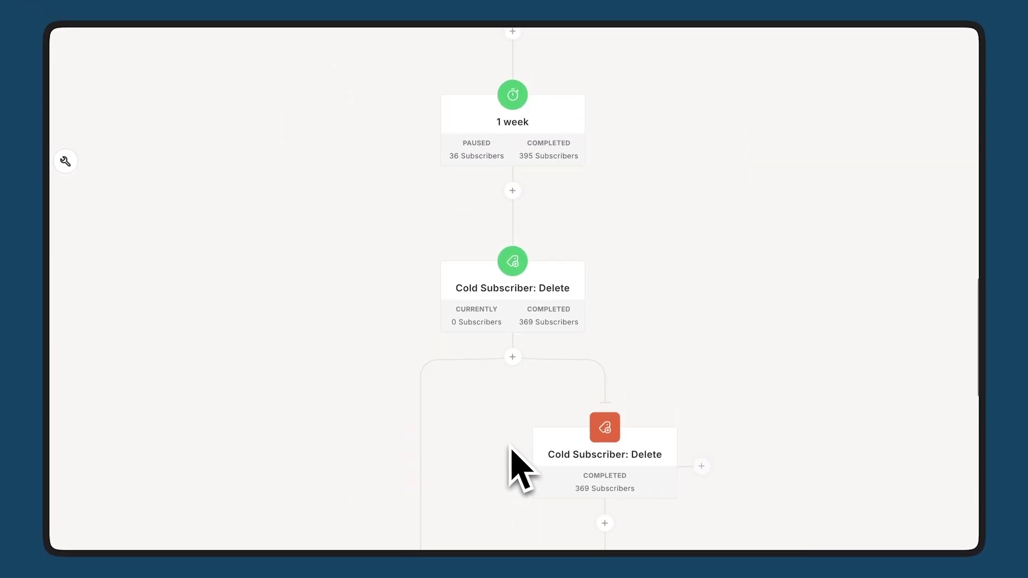
{"action": "scroll", "coordinate": [511, 448], "scroll_direction": "up", "scroll_amount": 4}
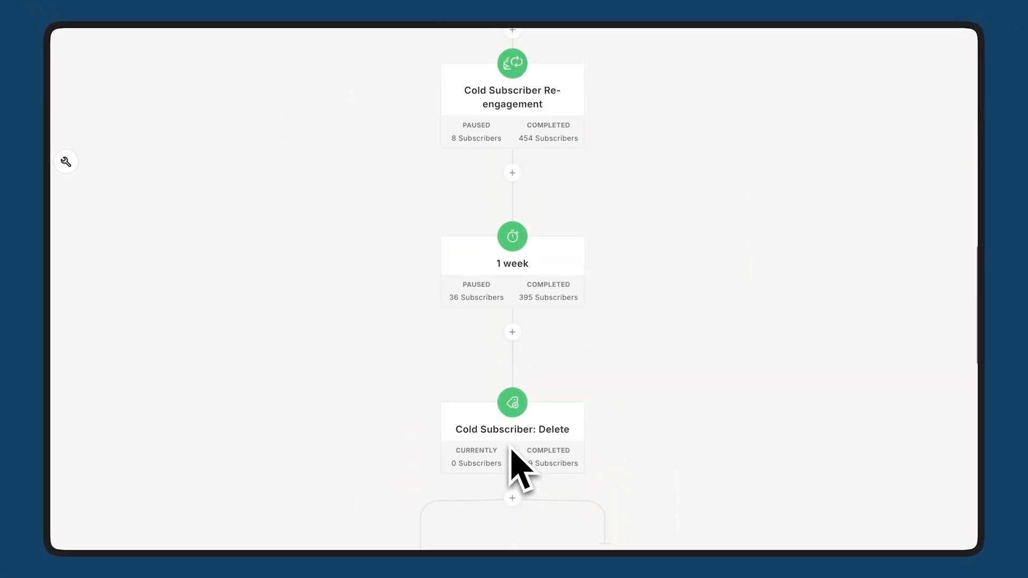
{"action": "scroll", "coordinate": [511, 448], "scroll_direction": "up", "scroll_amount": 4}
{"action": "scroll", "coordinate": [511, 450], "scroll_direction": "up", "scroll_amount": 3}
{"action": "scroll", "coordinate": [511, 462], "scroll_direction": "up", "scroll_amount": 3}
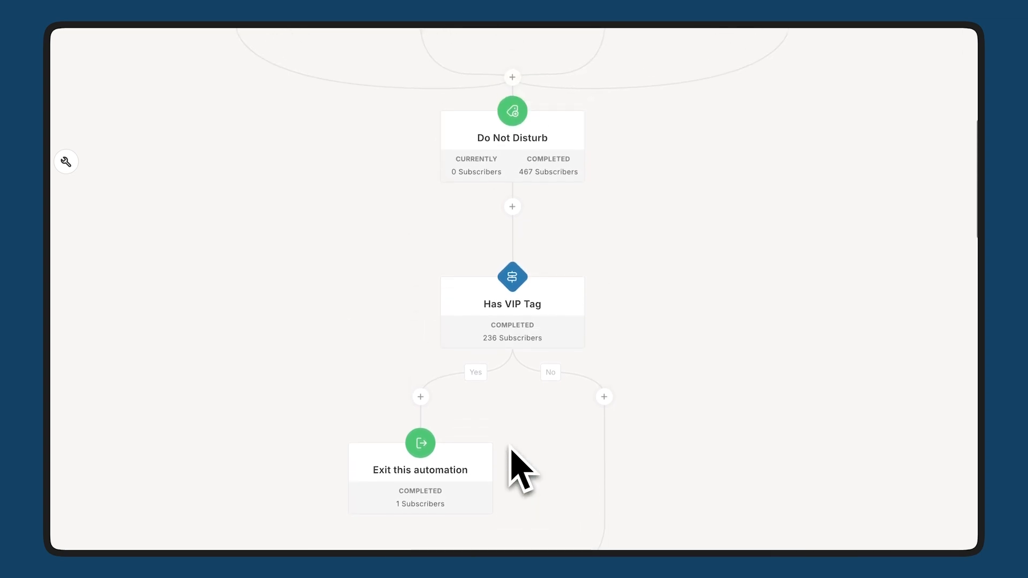